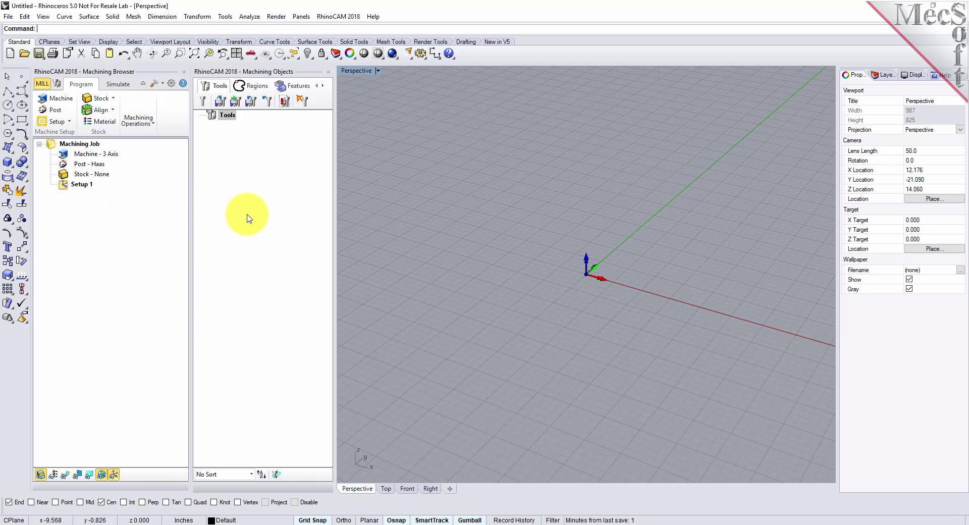
- Close the RhinoCAM Machining Objects panel
{"action": "left_click", "coordinate": [328, 72]}
- Close the Machining Browser, start the RhinoCAM ART module, and widen the ART Browser
{"action": "left_click", "coordinate": [183, 72]}
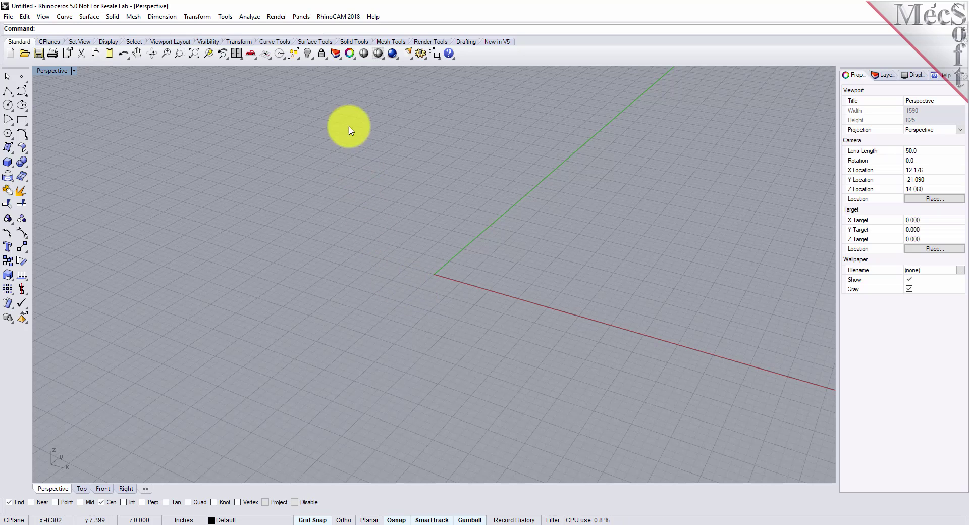
{"action": "left_click", "coordinate": [362, 20]}
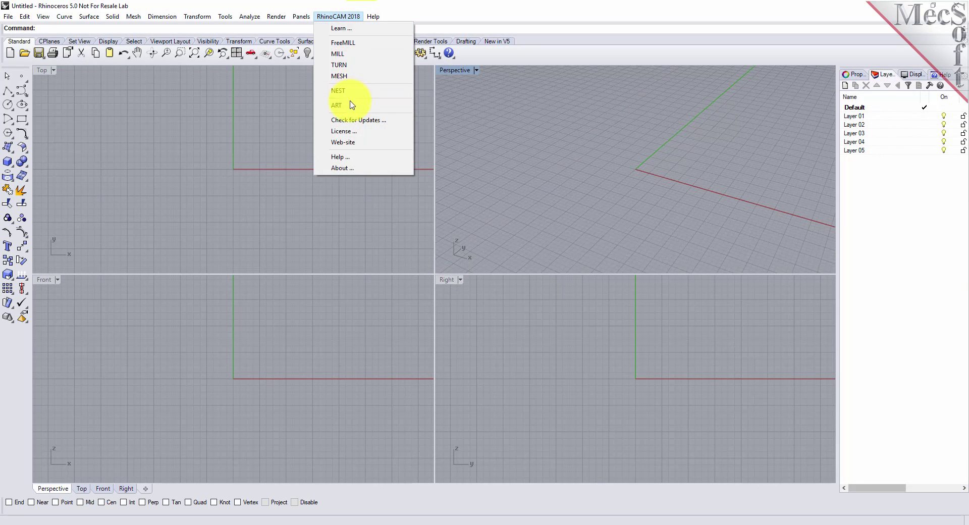
{"action": "left_click", "coordinate": [347, 105]}
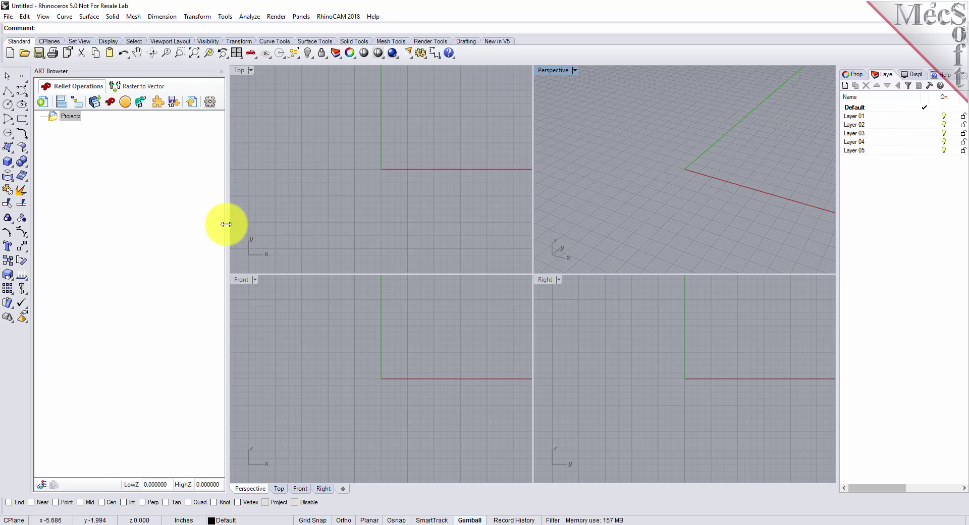
{"action": "mouse_move", "coordinate": [227, 224]}
{"action": "left_mouse_down"}
{"action": "mouse_move", "coordinate": [297, 229]}
{"action": "mouse_move", "coordinate": [212, 237]}
{"action": "mouse_move", "coordinate": [227, 240]}
{"action": "left_mouse_up"}
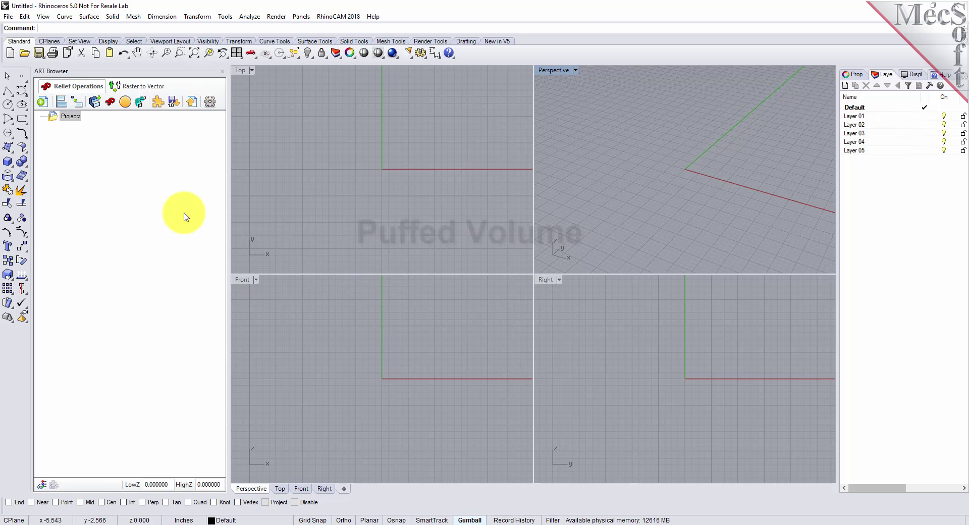
- Open ARTQuickStartTutorial.3dm from the QuickStart folder
{"action": "left_click", "coordinate": [25, 60]}
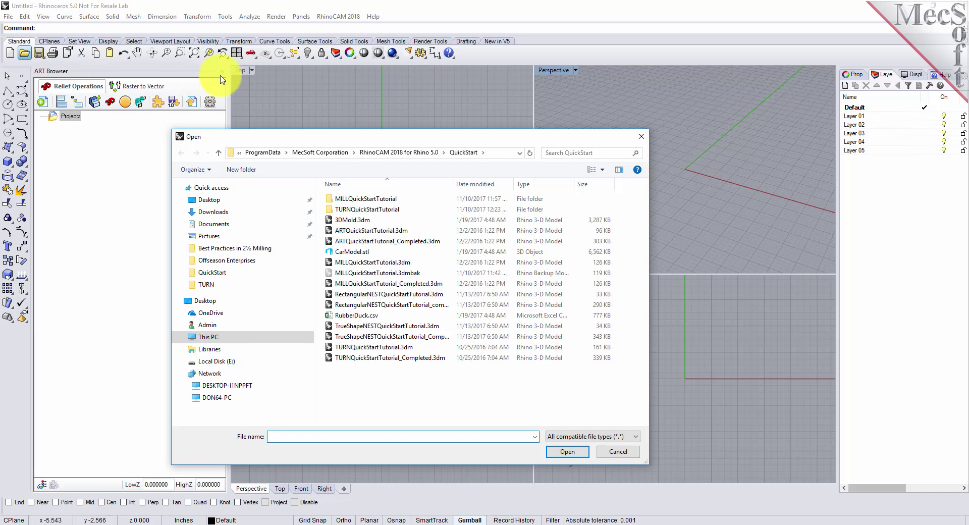
{"action": "left_click", "coordinate": [341, 235]}
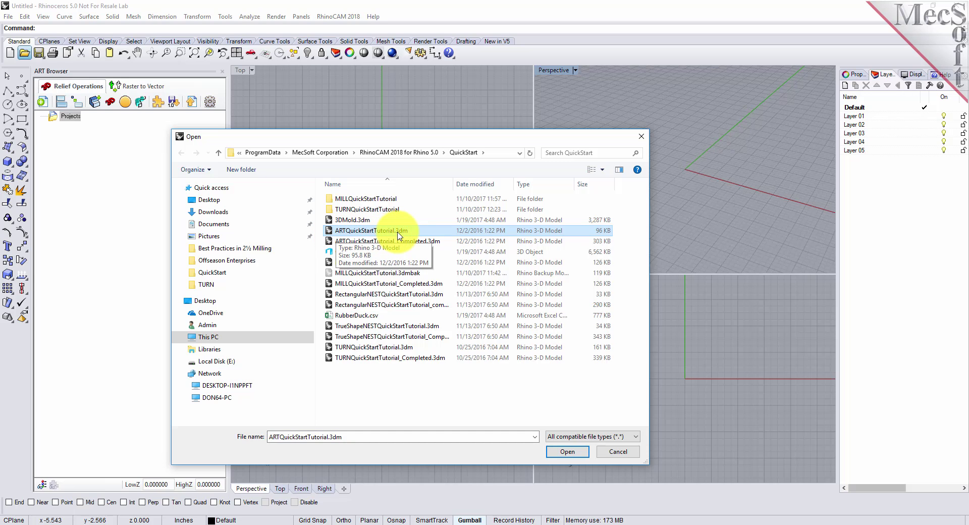
{"action": "left_click", "coordinate": [561, 447]}
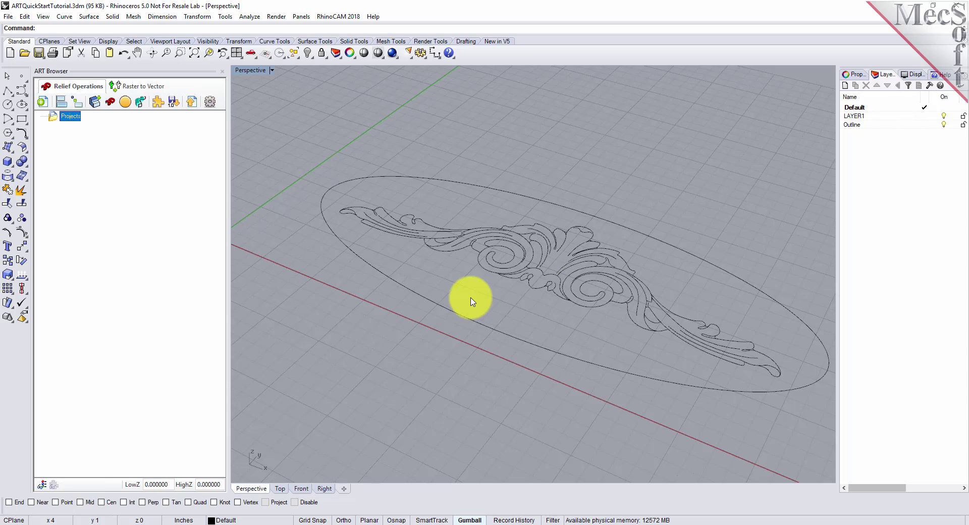
- Generate Project1 with length 4, width 10 and Fine 150 dots/inch resolution
{"action": "left_click", "coordinate": [60, 92]}
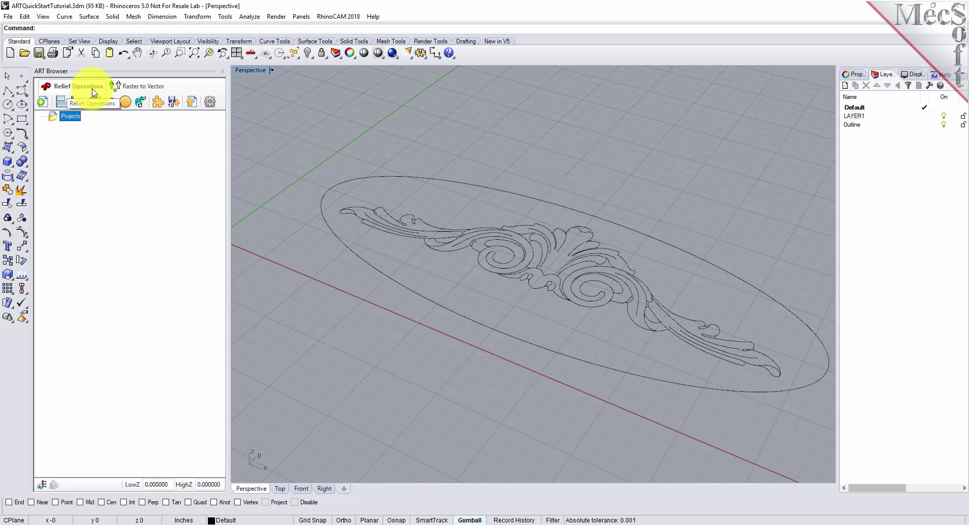
{"action": "left_click", "coordinate": [43, 103]}
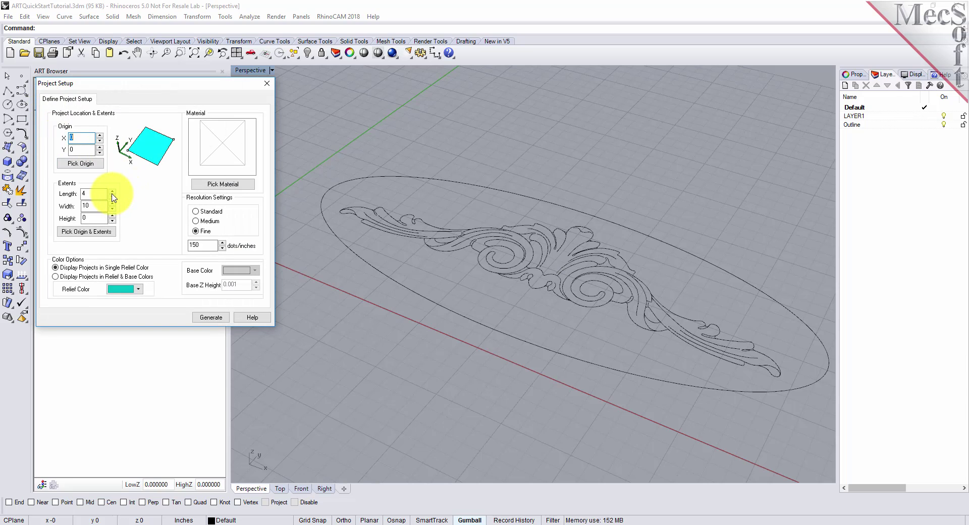
{"action": "left_click", "coordinate": [84, 194]}
{"action": "double_click", "coordinate": [86, 205]}
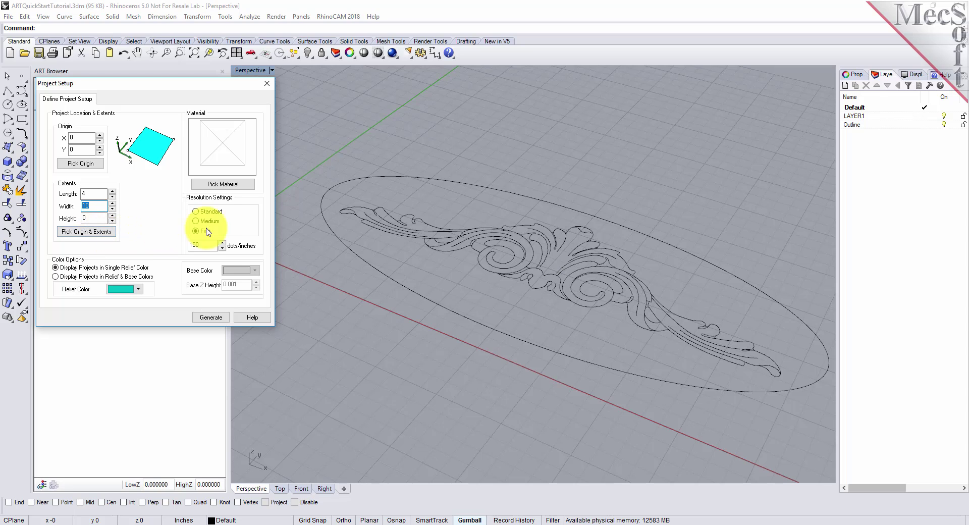
{"action": "left_click", "coordinate": [203, 245]}
{"action": "left_click_drag", "start_coordinate": [204, 245], "coordinate": [172, 243]}
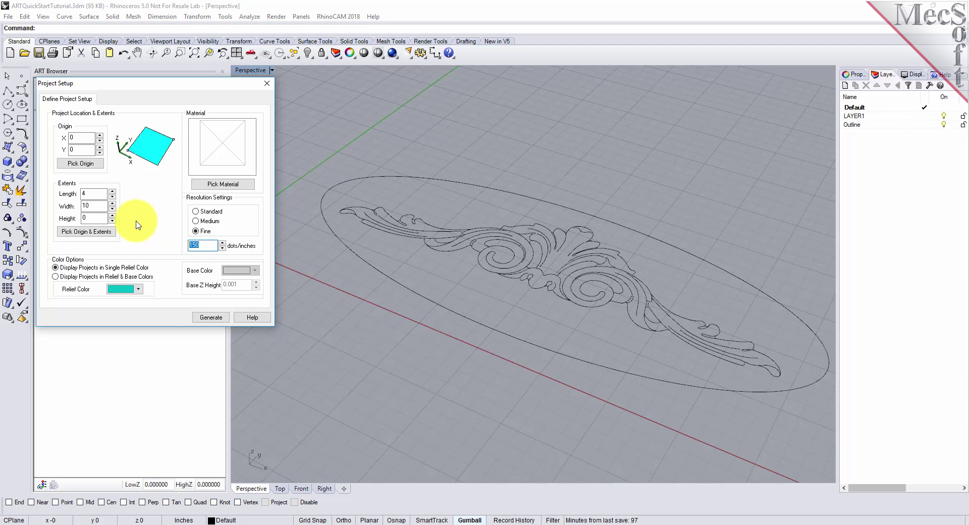
{"action": "left_click", "coordinate": [211, 317]}
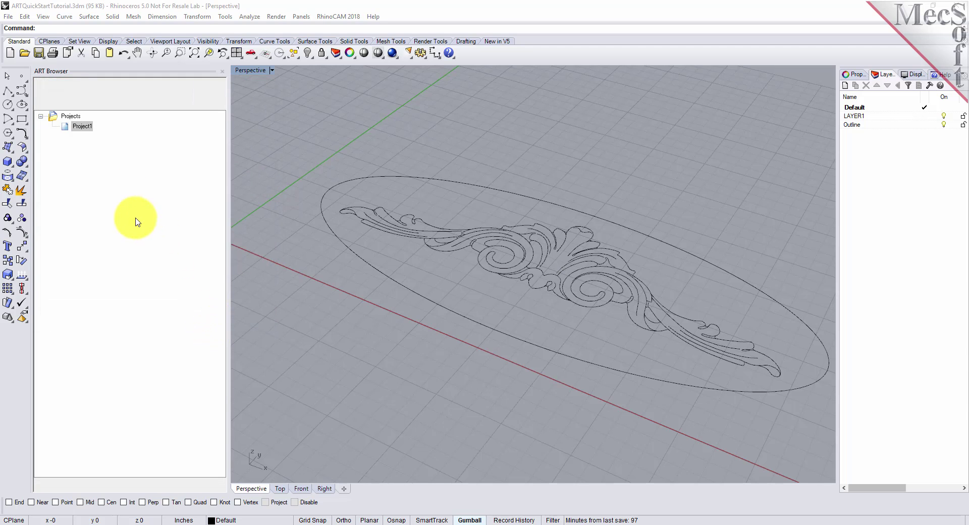
{"action": "left_click", "coordinate": [71, 127]}
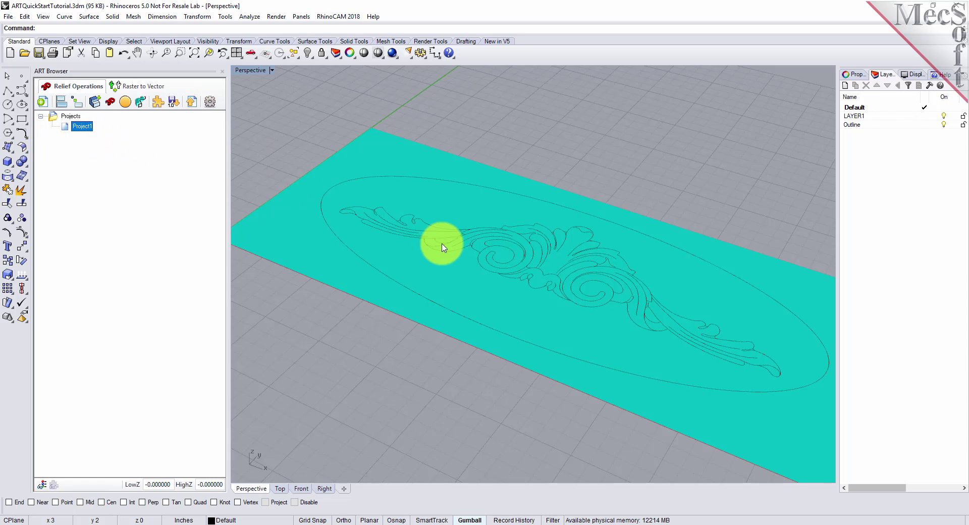
{"action": "scroll", "coordinate": [429, 240], "scroll_direction": "down", "scroll_amount": 3}
{"action": "scroll", "coordinate": [567, 313], "scroll_direction": "down", "scroll_amount": 3}
{"action": "mouse_move", "coordinate": [567, 313]}
{"action": "right_mouse_down"}
{"action": "mouse_move", "coordinate": [594, 274]}
{"action": "mouse_move", "coordinate": [584, 320]}
{"action": "right_mouse_up"}
{"action": "scroll", "coordinate": [494, 232], "scroll_direction": "up", "scroll_amount": 4}
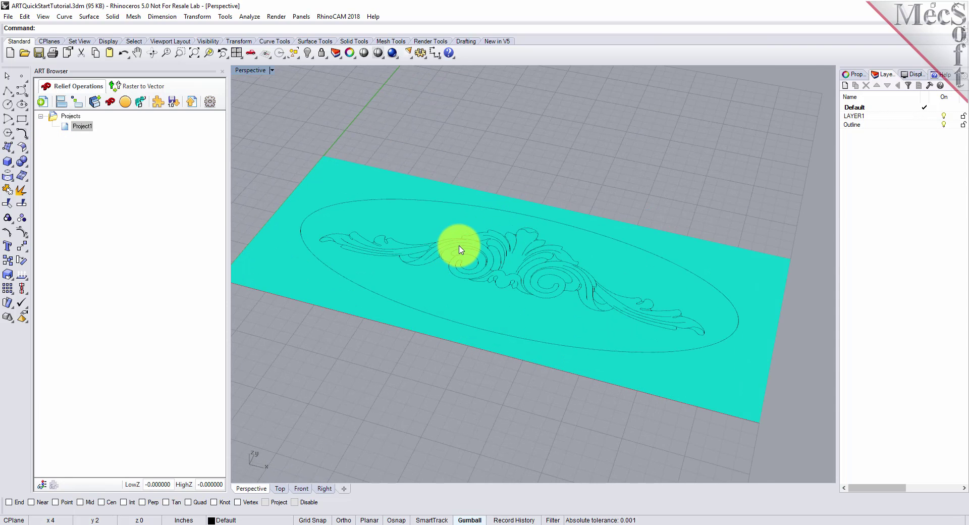
{"action": "scroll", "coordinate": [460, 249], "scroll_direction": "up", "scroll_amount": 2}
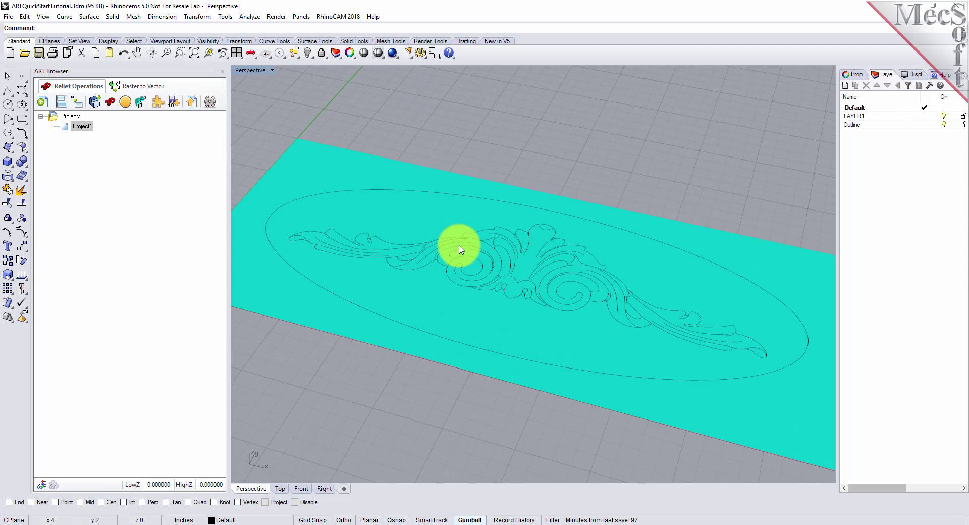
{"action": "right_click", "coordinate": [83, 126]}
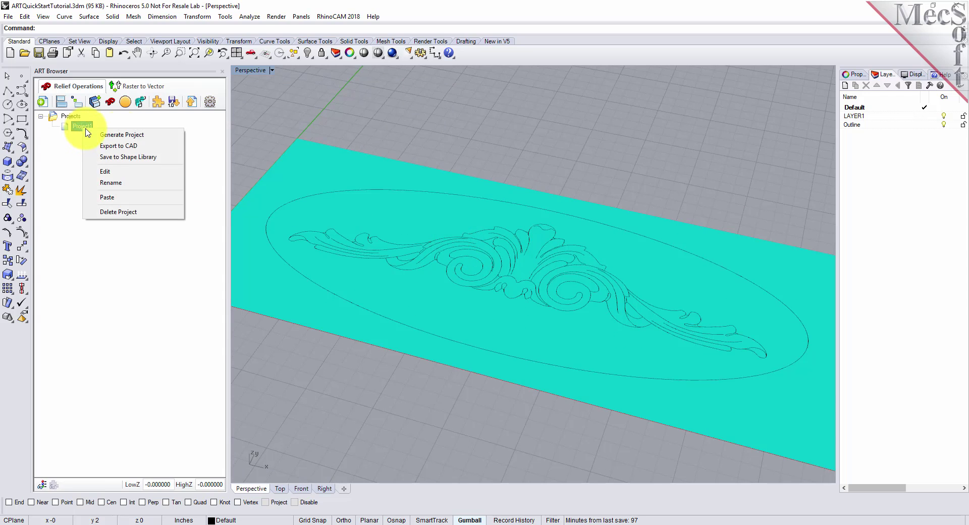
{"action": "left_click", "coordinate": [201, 168]}
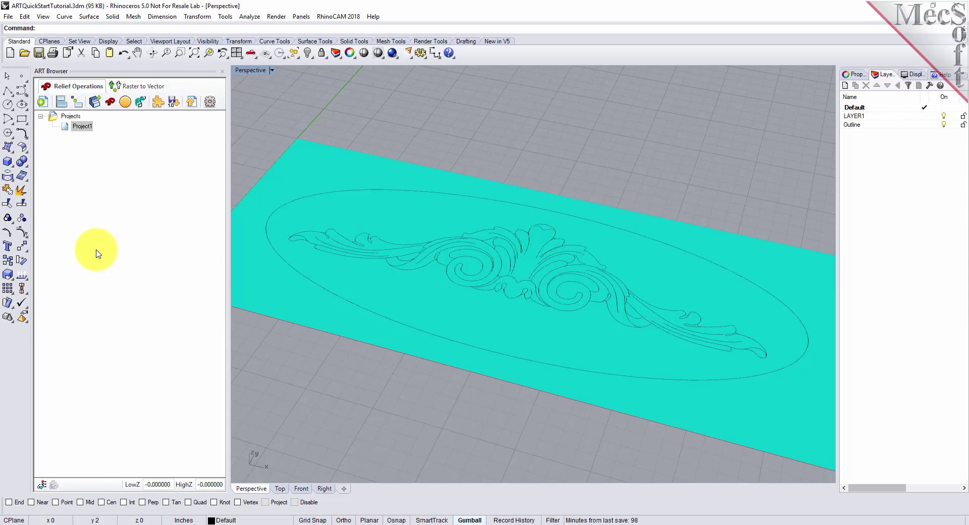
- Start an Add-type swept volume with its quarter-round cross-section widened to about 0.224
{"action": "left_click", "coordinate": [141, 105]}
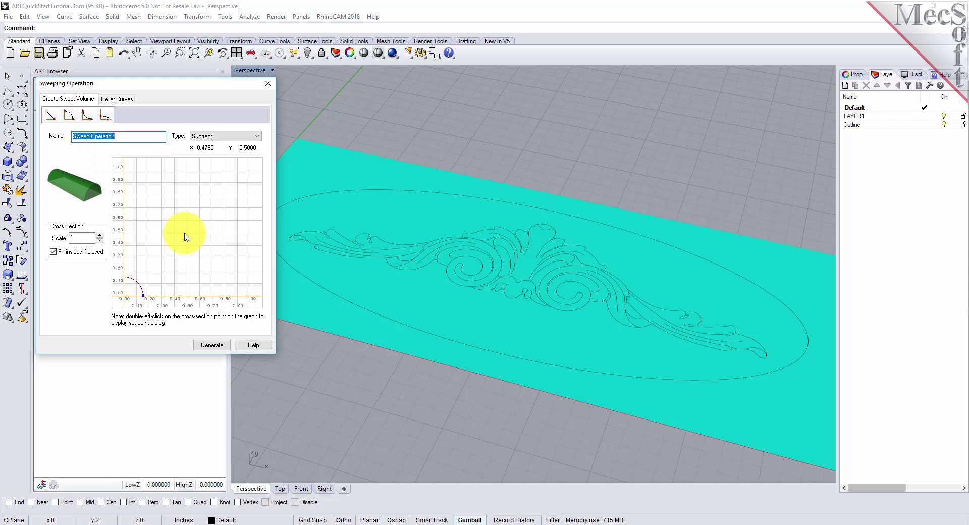
{"action": "left_click", "coordinate": [255, 137]}
{"action": "left_click", "coordinate": [242, 145]}
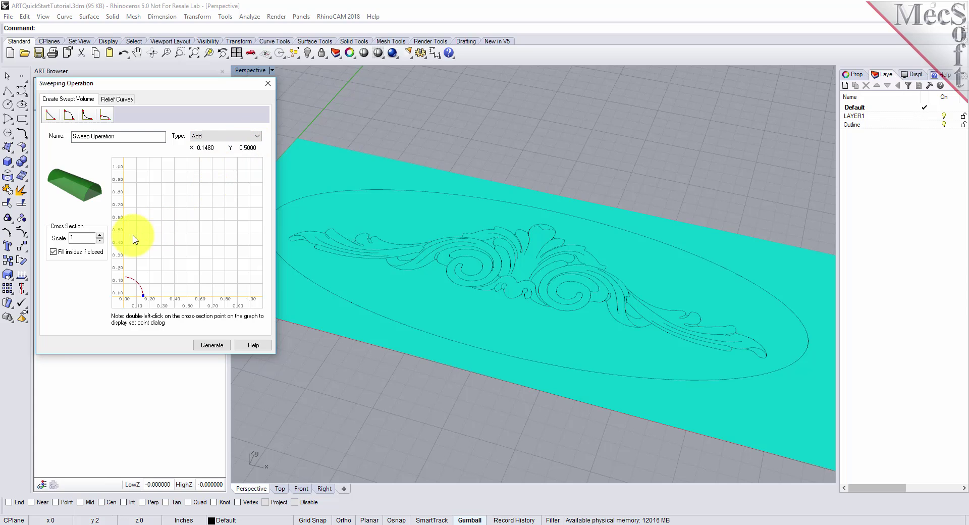
{"action": "double_click", "coordinate": [92, 241]}
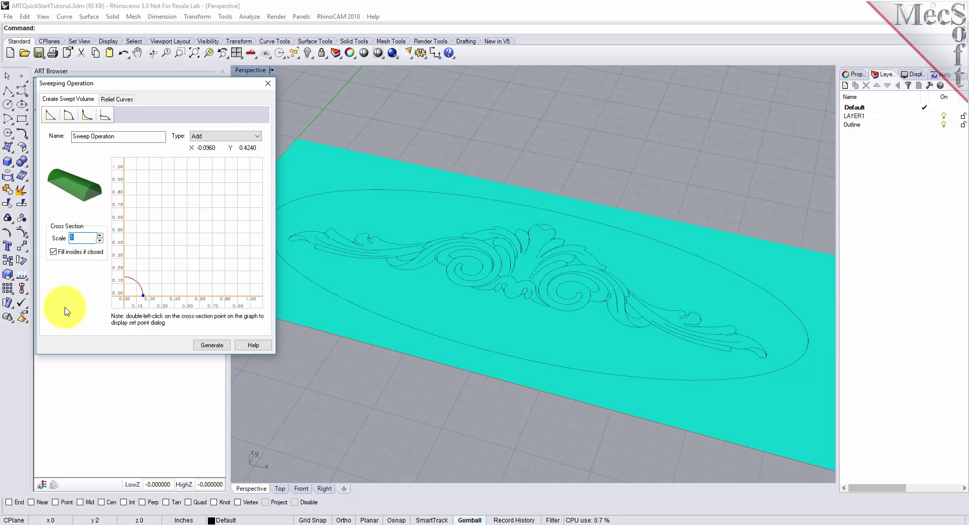
{"action": "left_click_drag", "start_coordinate": [143, 295], "coordinate": [145, 299]}
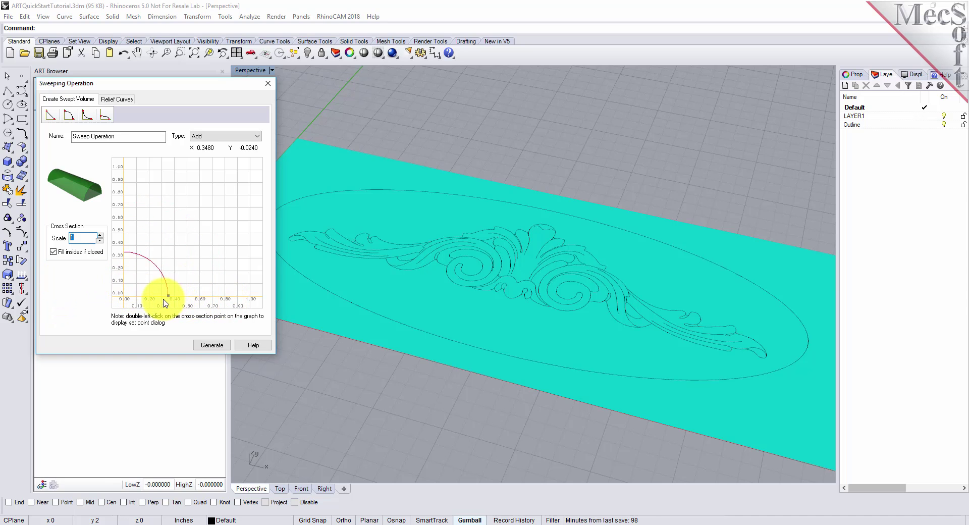
{"action": "left_click_drag", "start_coordinate": [145, 298], "coordinate": [153, 299]}
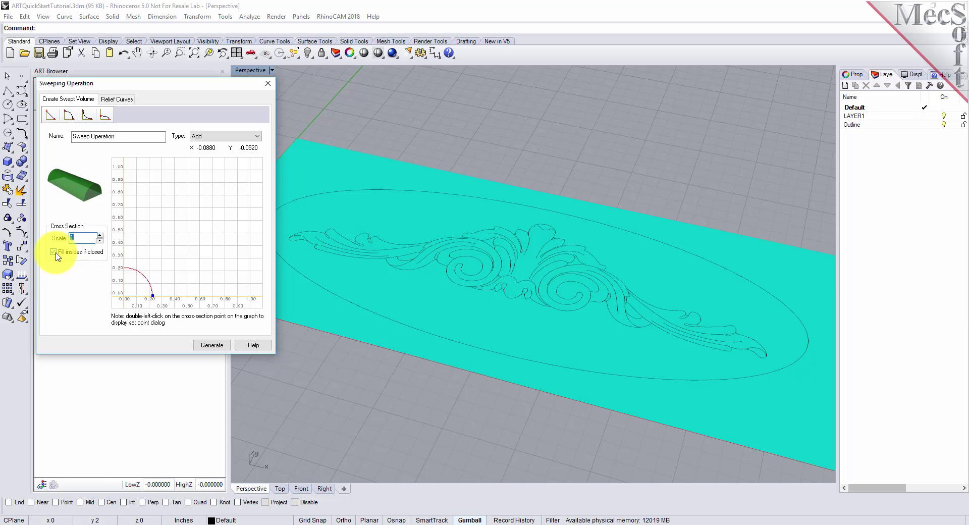
- Use the ellipse as the sweep's border curve and generate the Sweep Operation
{"action": "left_click", "coordinate": [123, 99]}
{"action": "left_click", "coordinate": [99, 275]}
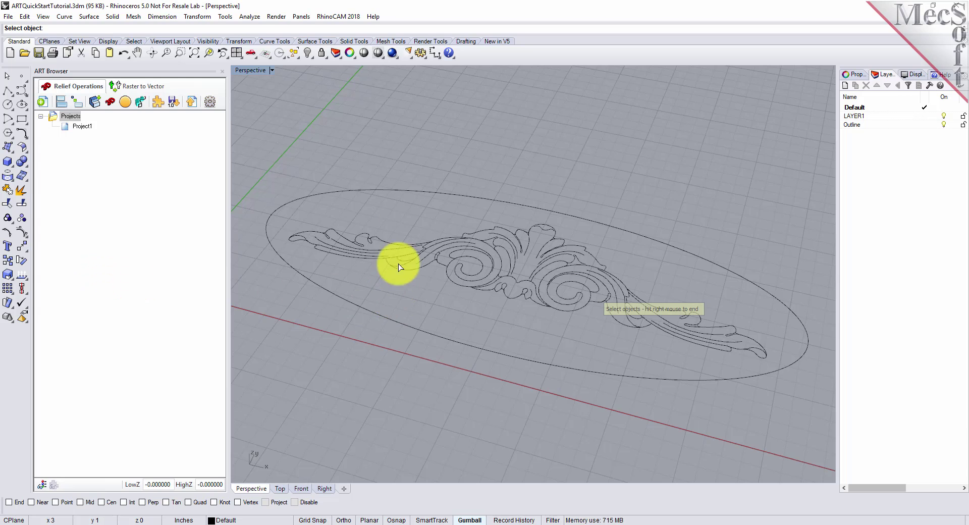
{"action": "left_click", "coordinate": [406, 192]}
{"action": "right_click", "coordinate": [402, 205]}
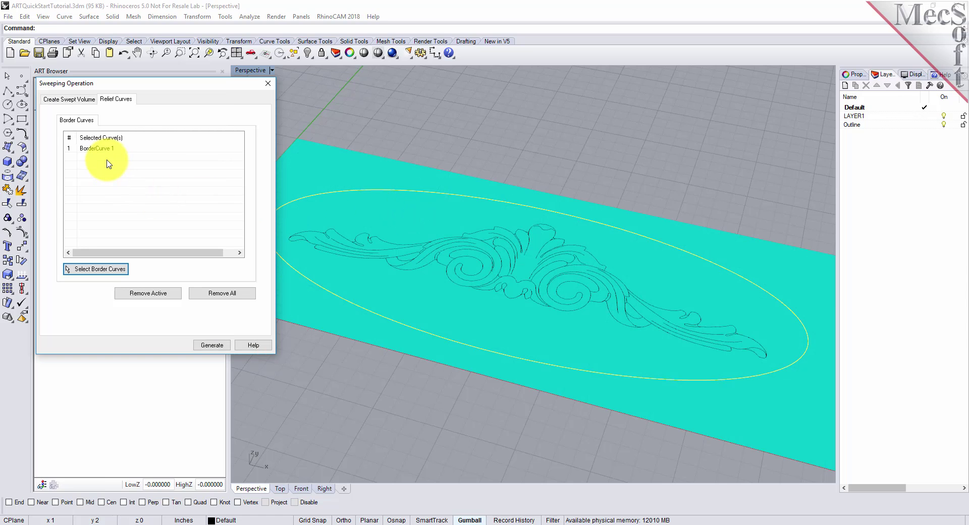
{"action": "left_click", "coordinate": [94, 148]}
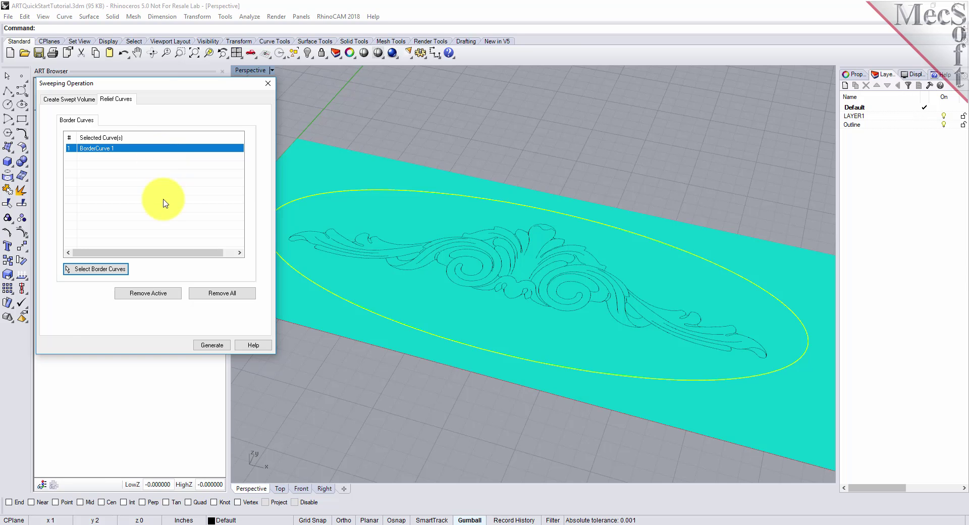
{"action": "left_click", "coordinate": [212, 346]}
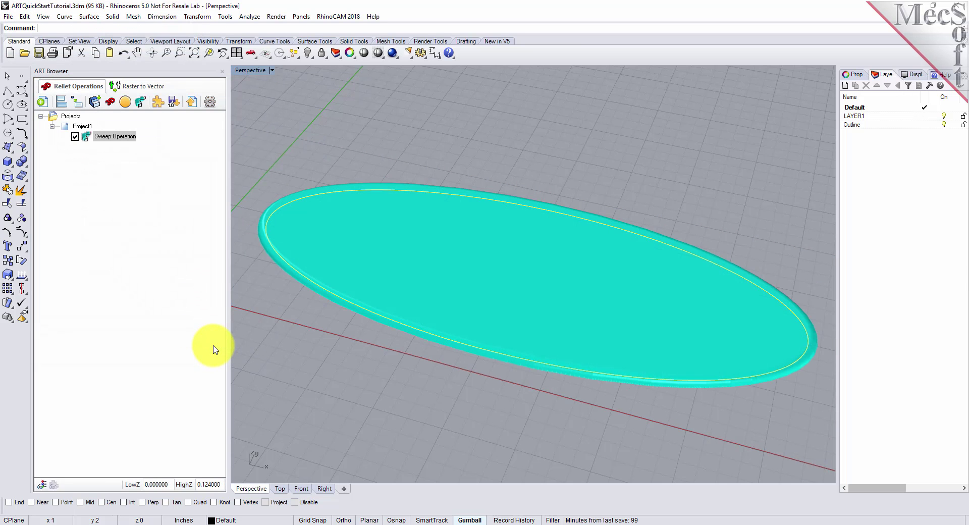
{"action": "mouse_move", "coordinate": [494, 403]}
{"action": "right_mouse_down"}
{"action": "mouse_move", "coordinate": [500, 317]}
{"action": "mouse_move", "coordinate": [507, 399]}
{"action": "mouse_move", "coordinate": [498, 394]}
{"action": "right_mouse_up"}
{"action": "left_click", "coordinate": [87, 141]}
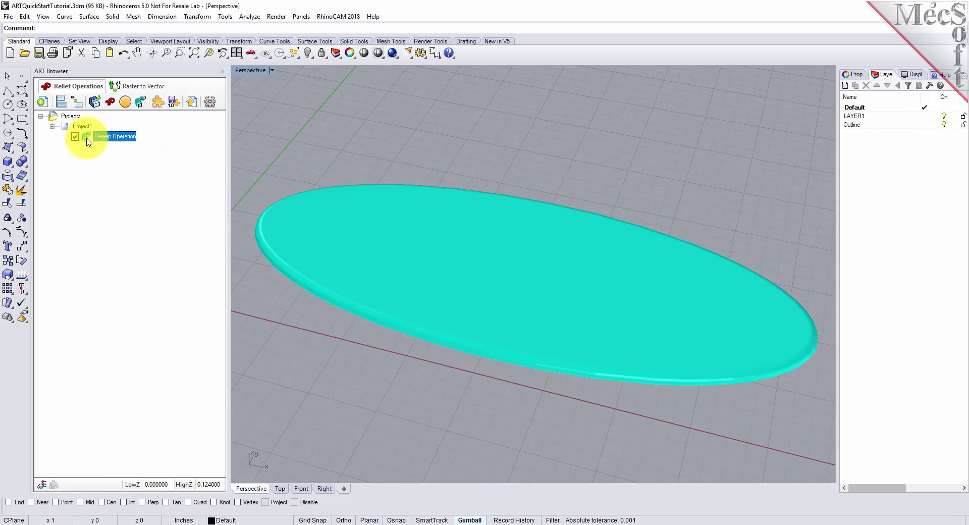
- Start a puff operation with a taller arched profile, 0.5 max puffing height and smoothing 6
{"action": "left_click", "coordinate": [126, 103]}
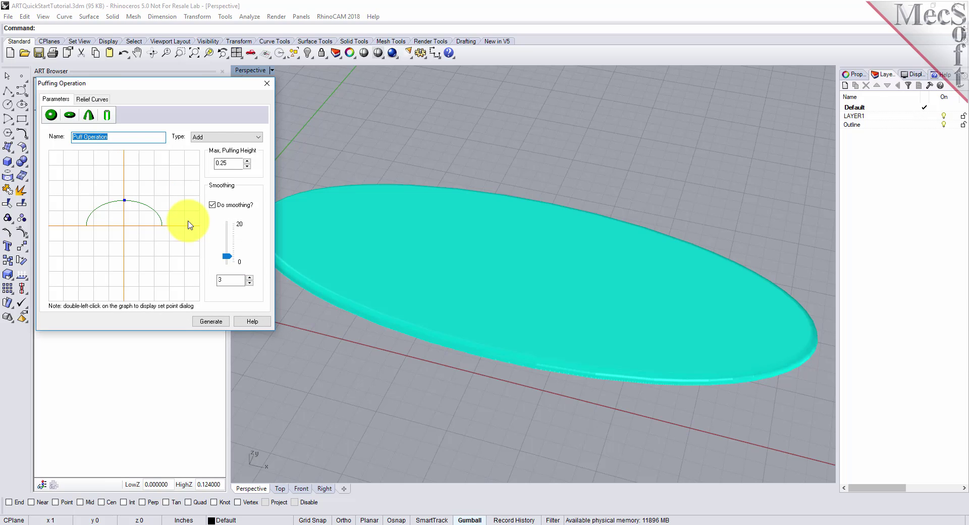
{"action": "left_click", "coordinate": [52, 115]}
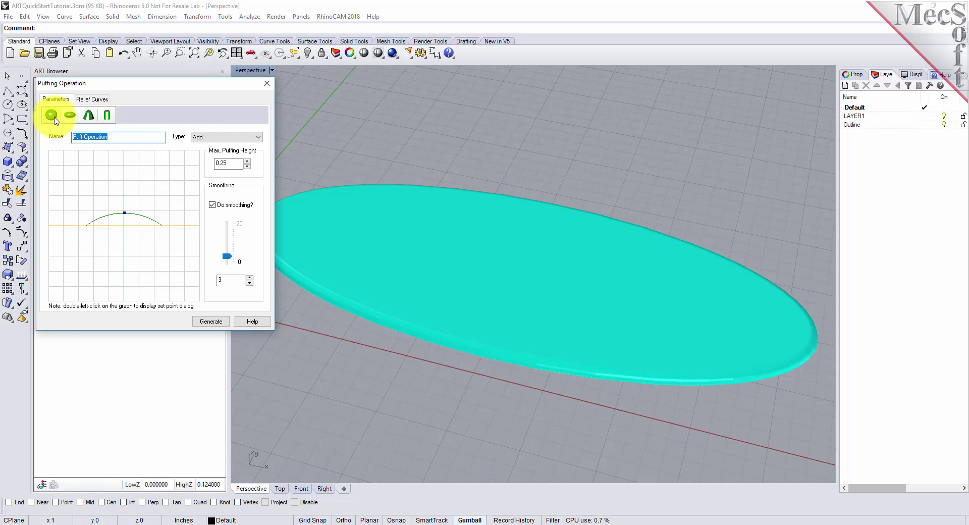
{"action": "left_click", "coordinate": [213, 138]}
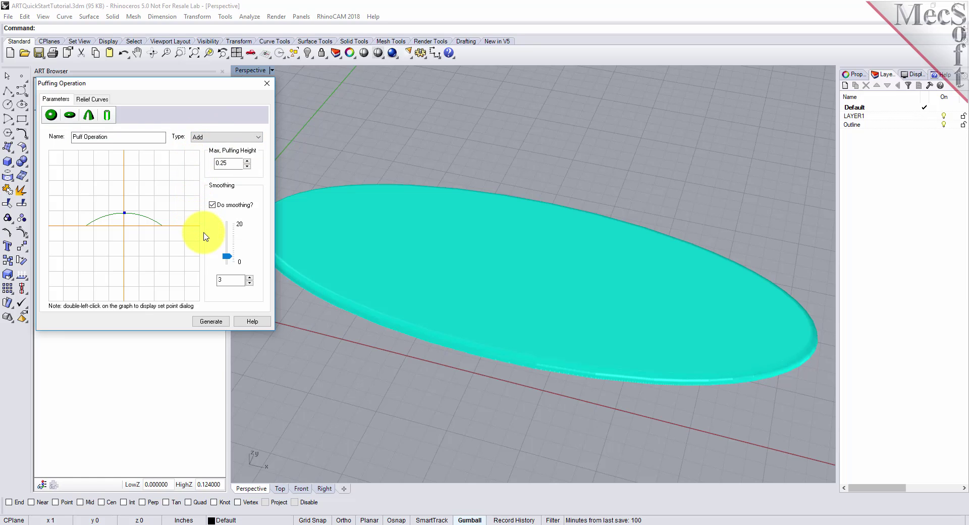
{"action": "left_click_drag", "start_coordinate": [241, 162], "coordinate": [200, 161]}
{"action": "type", "text": "0.5"}
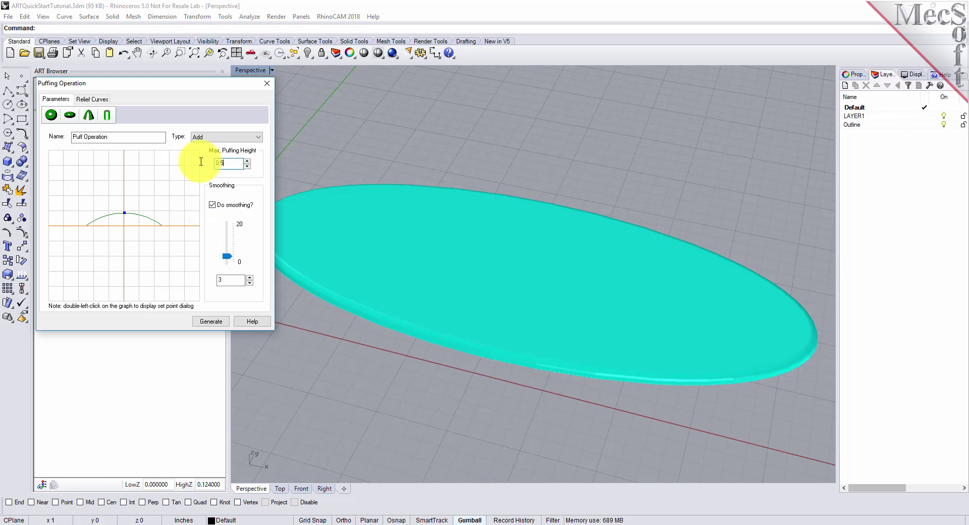
{"action": "left_click_drag", "start_coordinate": [124, 213], "coordinate": [126, 207]}
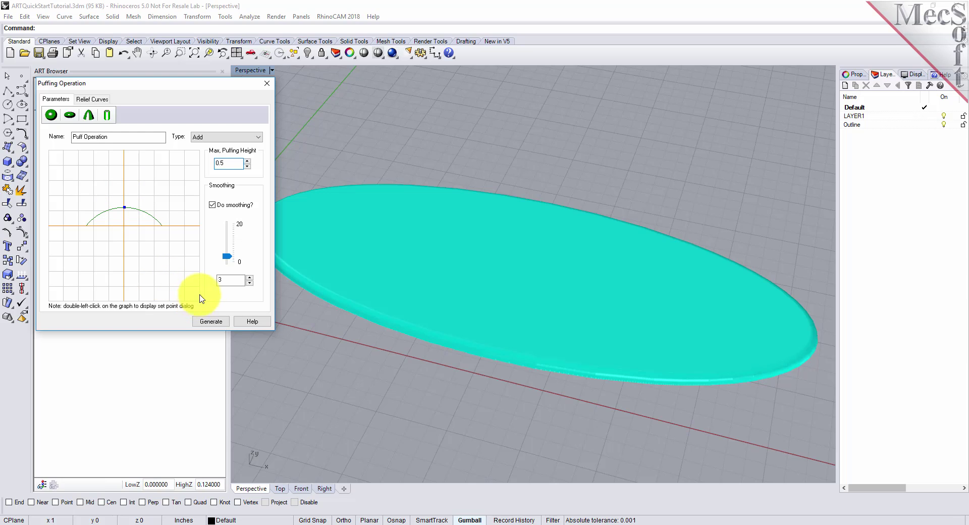
{"action": "double_click", "coordinate": [224, 279]}
{"action": "type", "text": "6"}
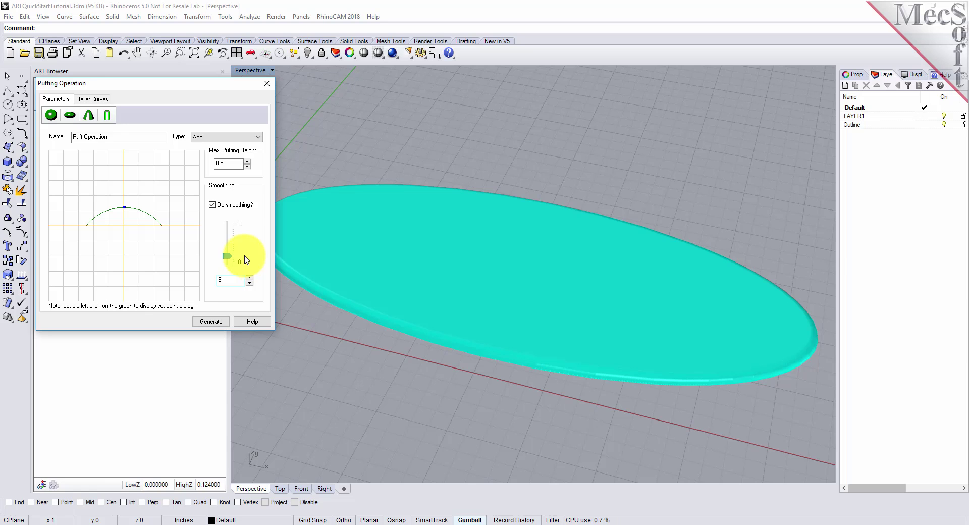
- Pick the ornament's outer outline as the puff's BorderCurve 1
{"action": "left_click", "coordinate": [89, 101]}
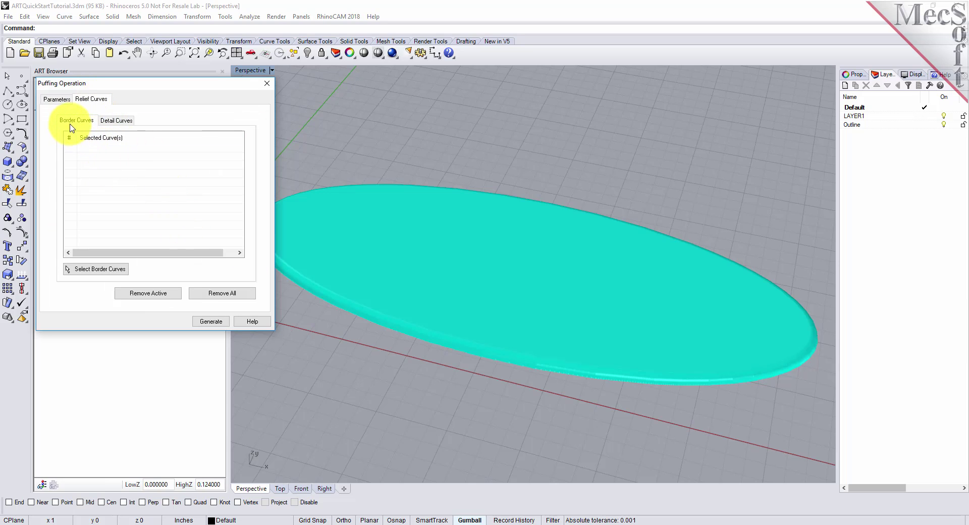
{"action": "left_click", "coordinate": [116, 123]}
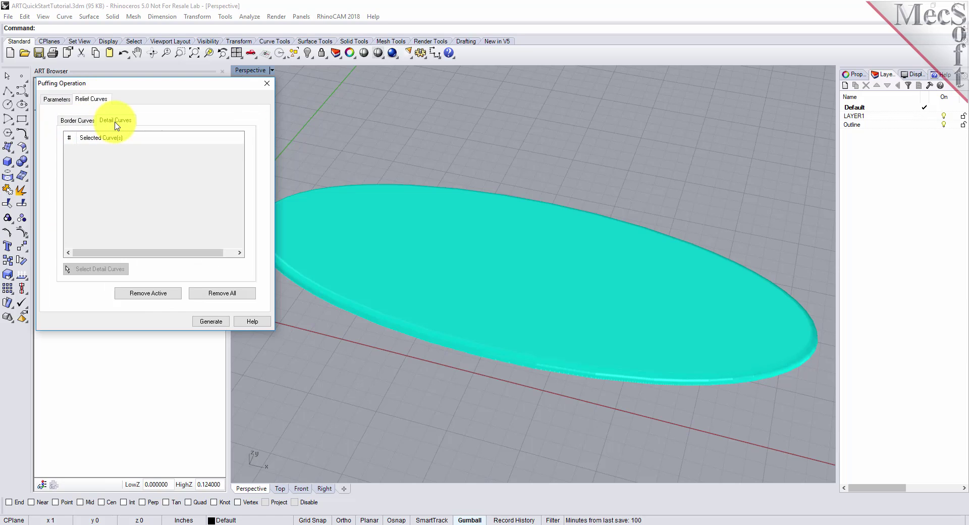
{"action": "left_click", "coordinate": [80, 122]}
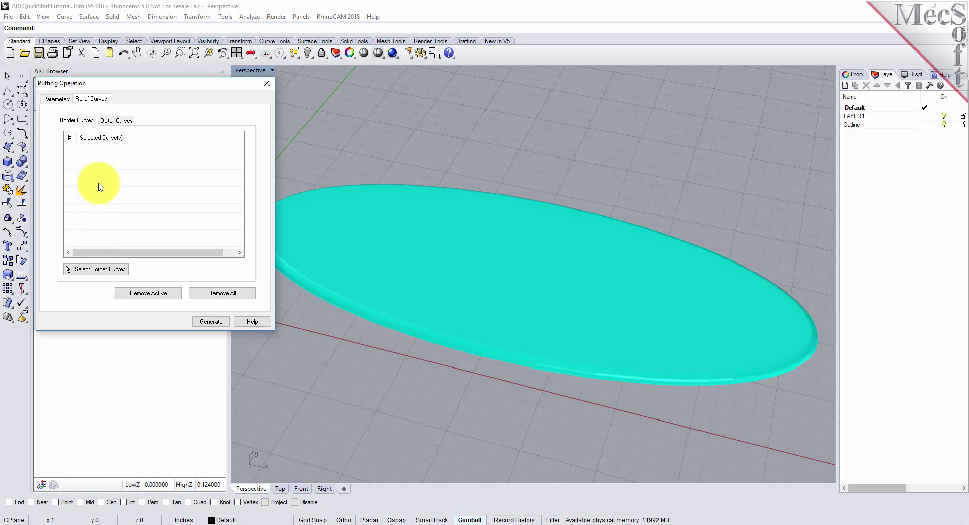
{"action": "left_click", "coordinate": [98, 268]}
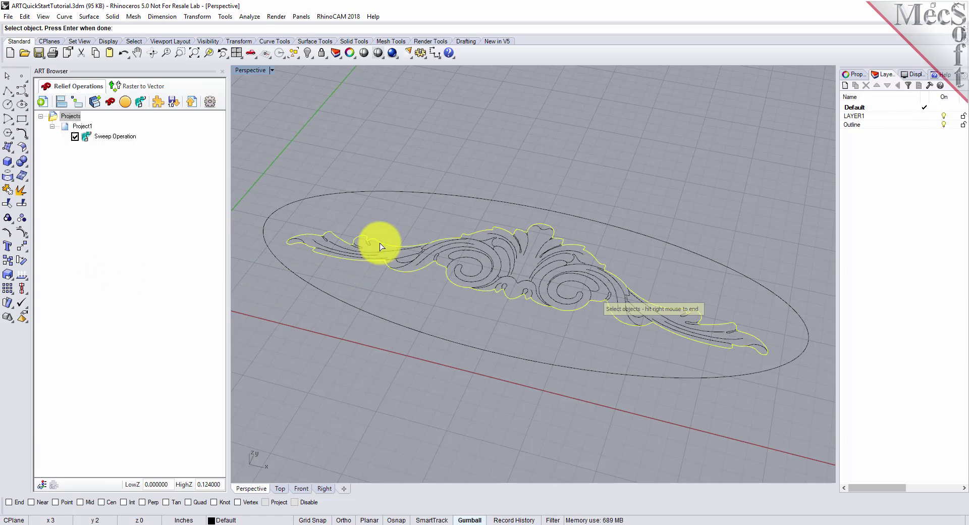
{"action": "right_click", "coordinate": [362, 331]}
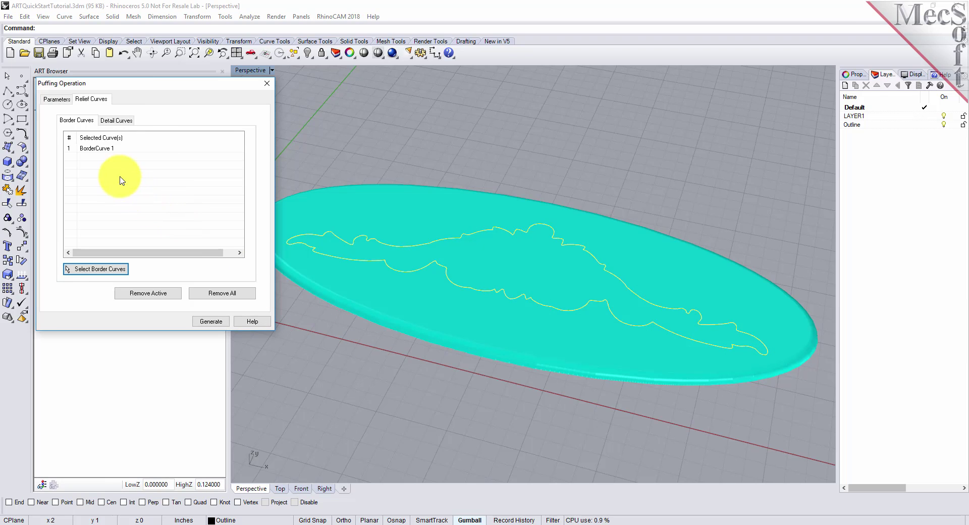
{"action": "left_click", "coordinate": [101, 150]}
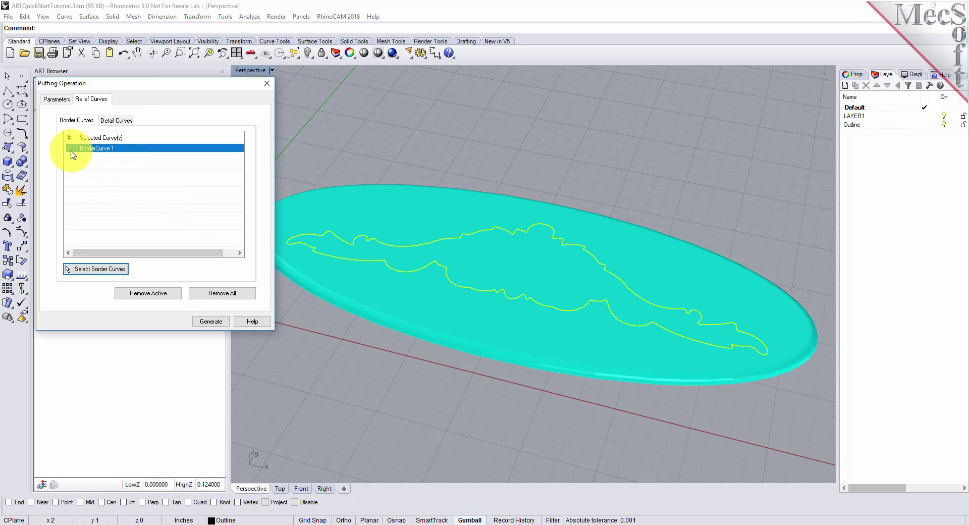
- Window-select the ornament's curves, excluding the outline, as the puff's detail curves
{"action": "left_click", "coordinate": [121, 121]}
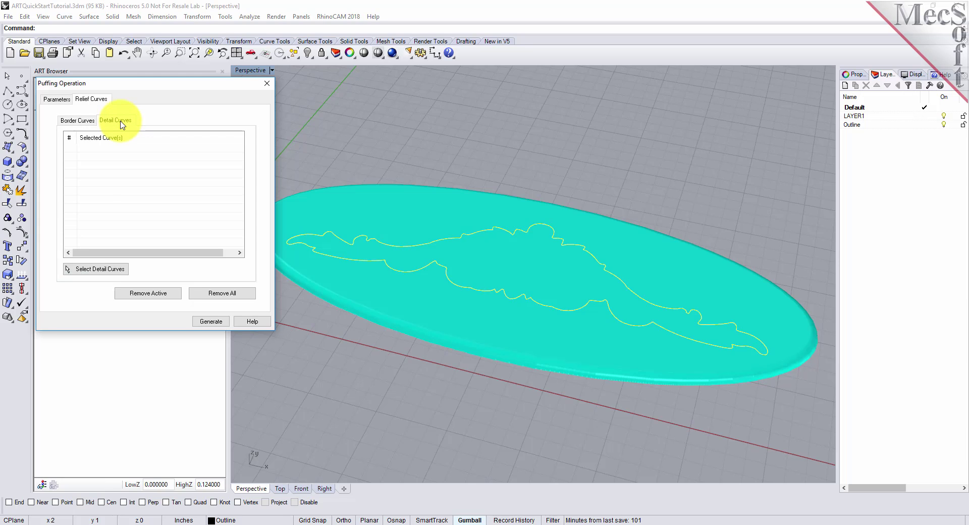
{"action": "left_click", "coordinate": [95, 270]}
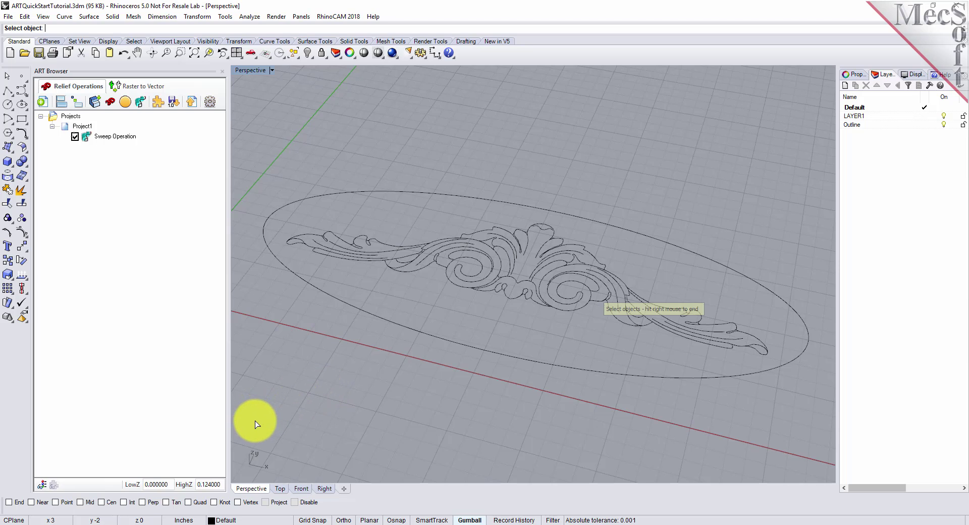
{"action": "mouse_move", "coordinate": [255, 419]}
{"action": "left_mouse_down"}
{"action": "mouse_move", "coordinate": [754, 129]}
{"action": "mouse_move", "coordinate": [778, 130]}
{"action": "left_mouse_up"}
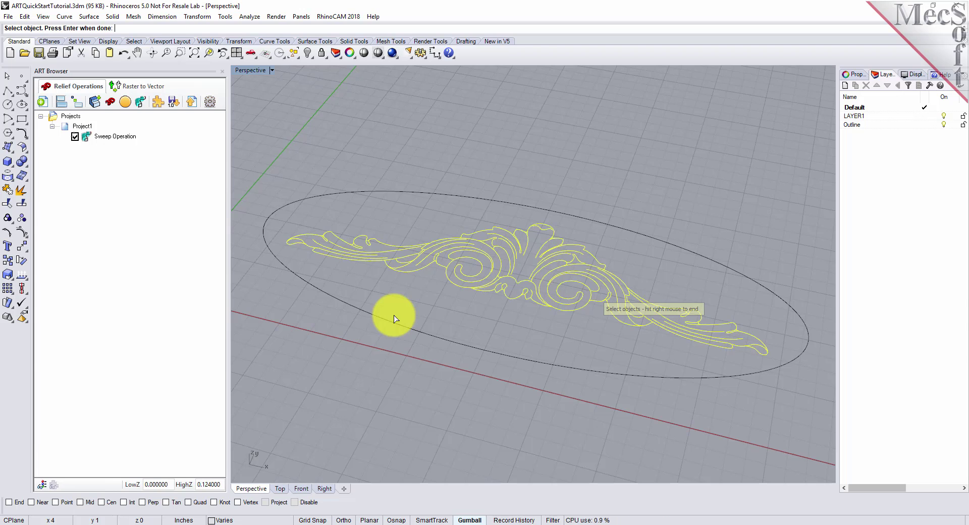
{"action": "left_click", "coordinate": [386, 244], "text": "ctrl"}
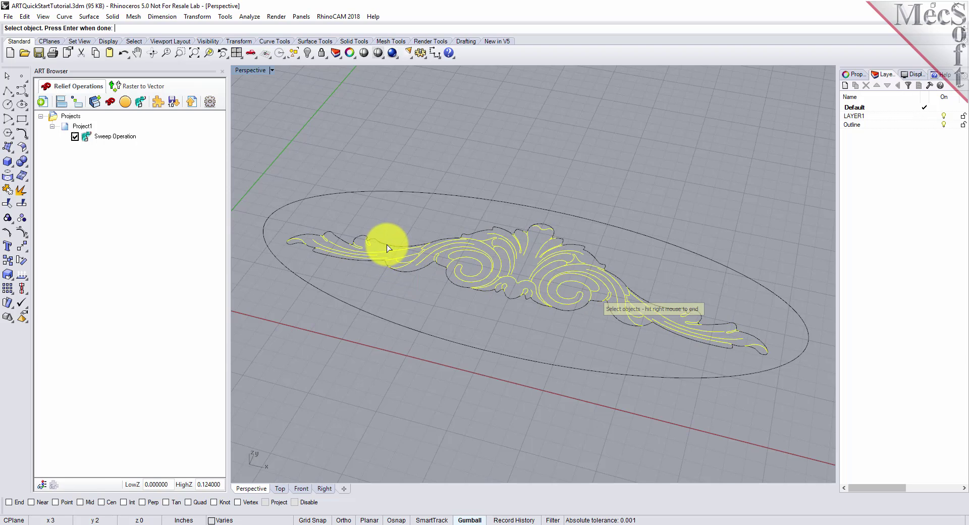
{"action": "right_click", "coordinate": [458, 305]}
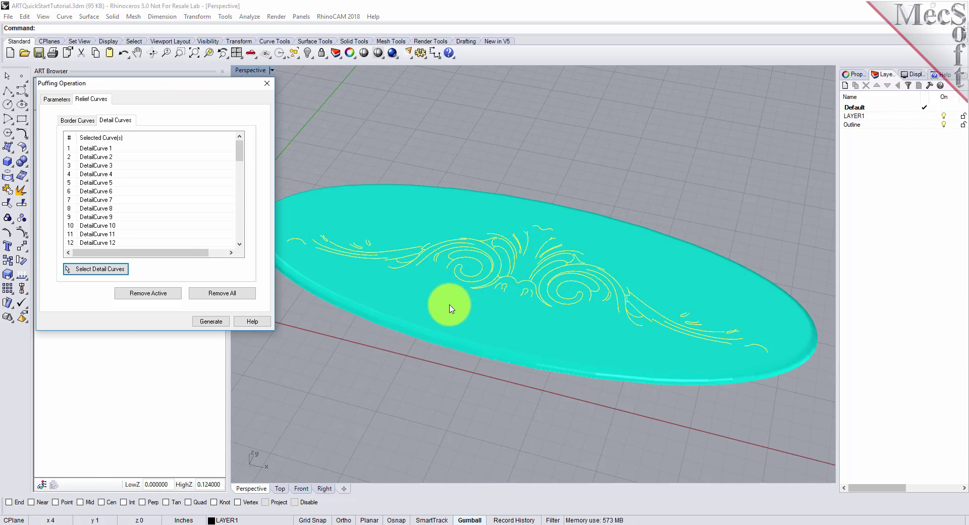
- Check DetailCurves 1–3 in the viewport and generate the puffed ornament relief
{"action": "left_click", "coordinate": [114, 149]}
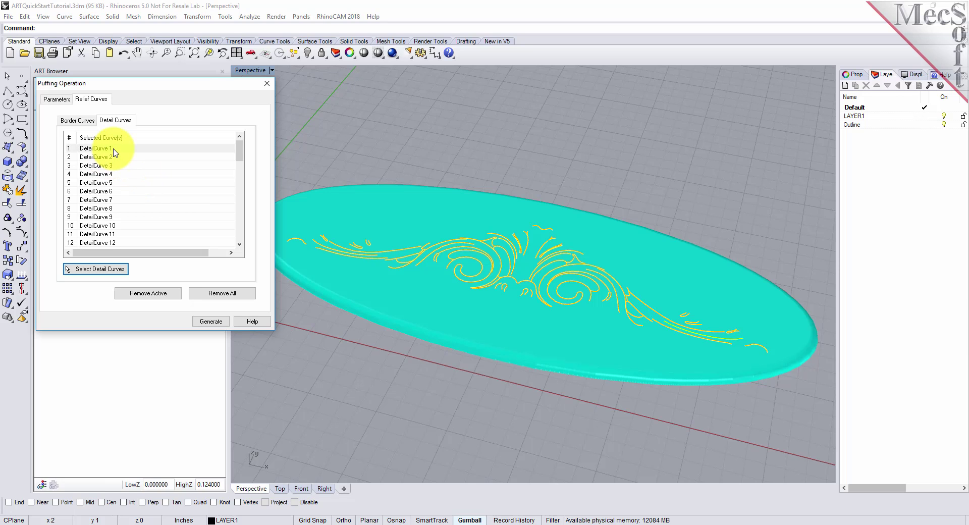
{"action": "left_click", "coordinate": [288, 372]}
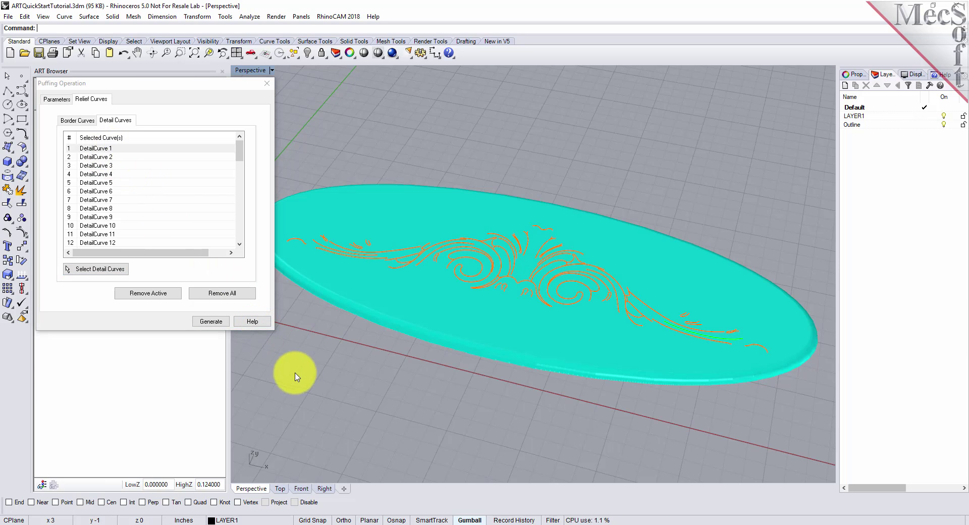
{"action": "left_click", "coordinate": [98, 156]}
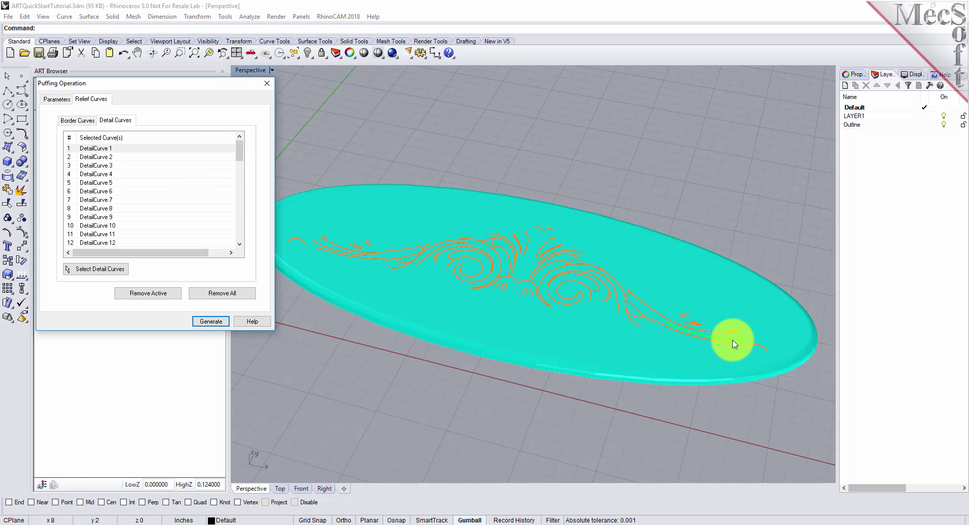
{"action": "left_click", "coordinate": [111, 157]}
{"action": "left_click", "coordinate": [111, 165], "text": "ctrl"}
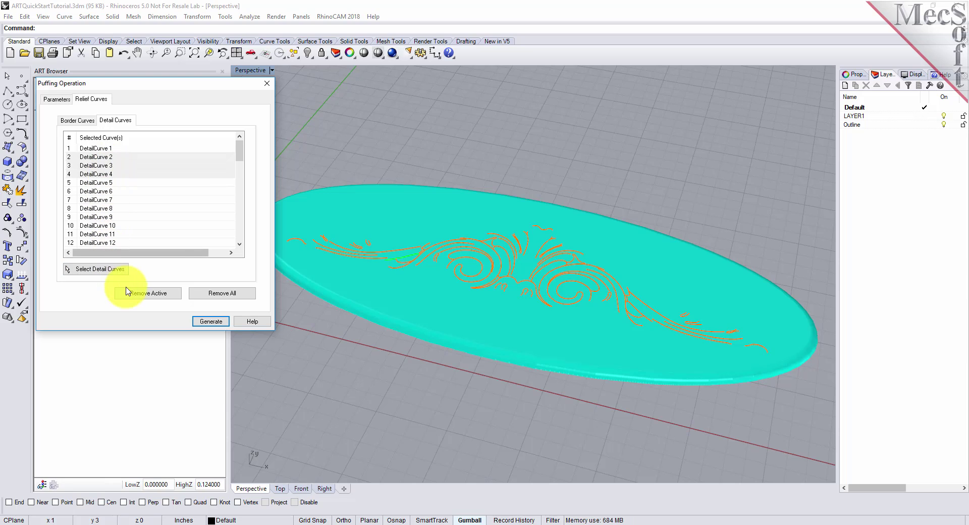
{"action": "left_click", "coordinate": [115, 148]}
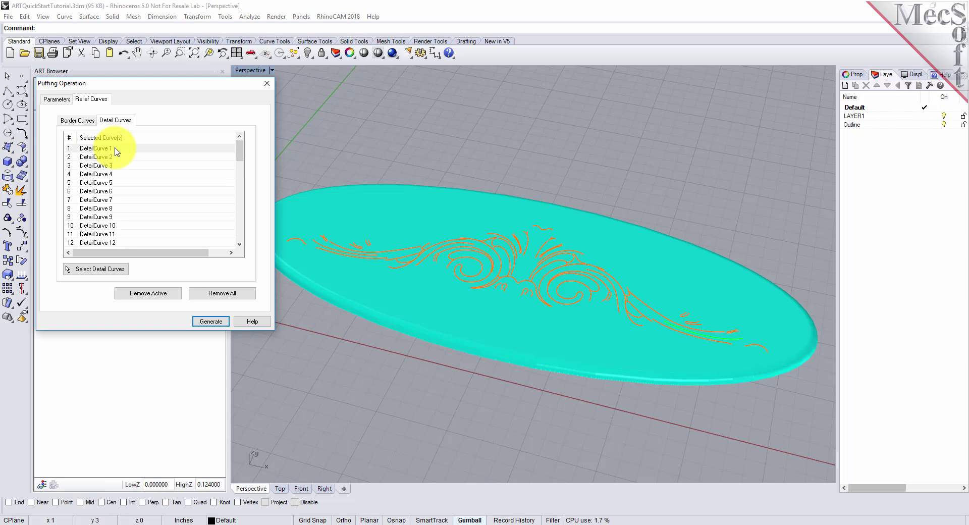
{"action": "left_click", "coordinate": [208, 321]}
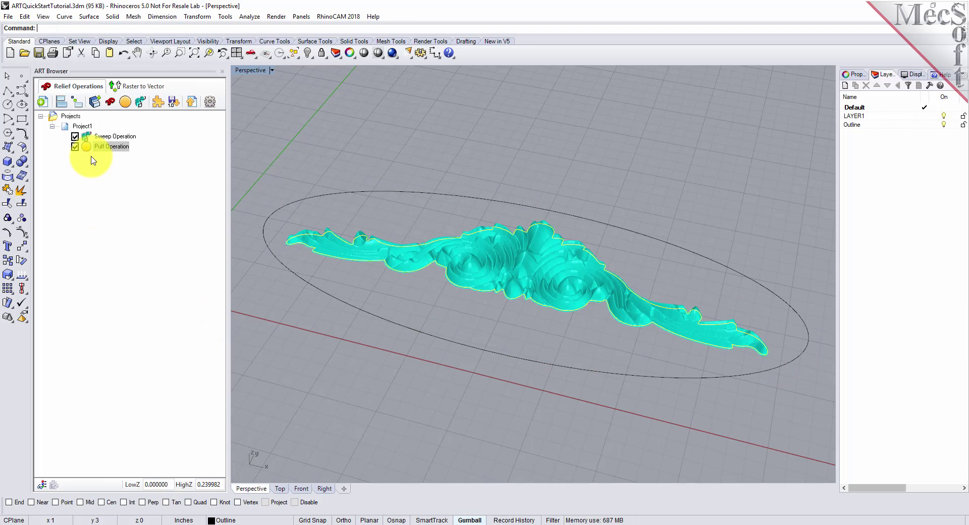
- Select Puff Operation and orbit and zoom the Perspective view to inspect the ornament relief
{"action": "left_click", "coordinate": [93, 147]}
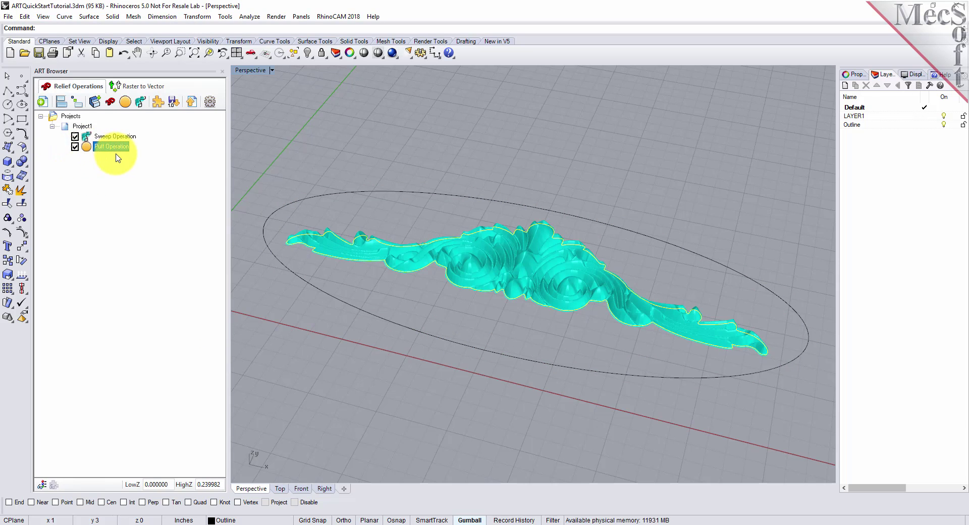
{"action": "left_click", "coordinate": [341, 157]}
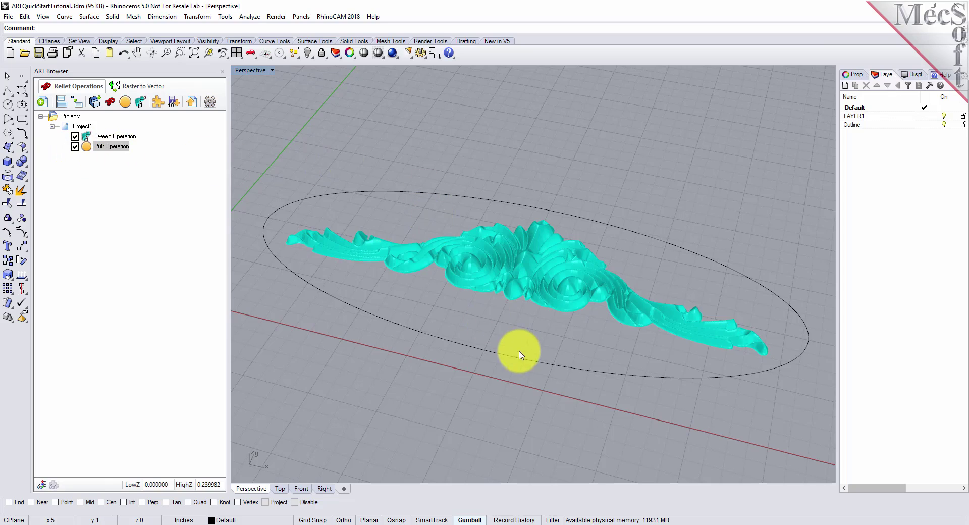
{"action": "mouse_move", "coordinate": [520, 353]}
{"action": "right_mouse_down"}
{"action": "mouse_move", "coordinate": [523, 215]}
{"action": "mouse_move", "coordinate": [515, 425]}
{"action": "mouse_move", "coordinate": [516, 371]}
{"action": "right_mouse_up"}
{"action": "scroll", "coordinate": [522, 323], "scroll_direction": "up", "scroll_amount": 3}
{"action": "scroll", "coordinate": [525, 303], "scroll_direction": "up", "scroll_amount": 2}
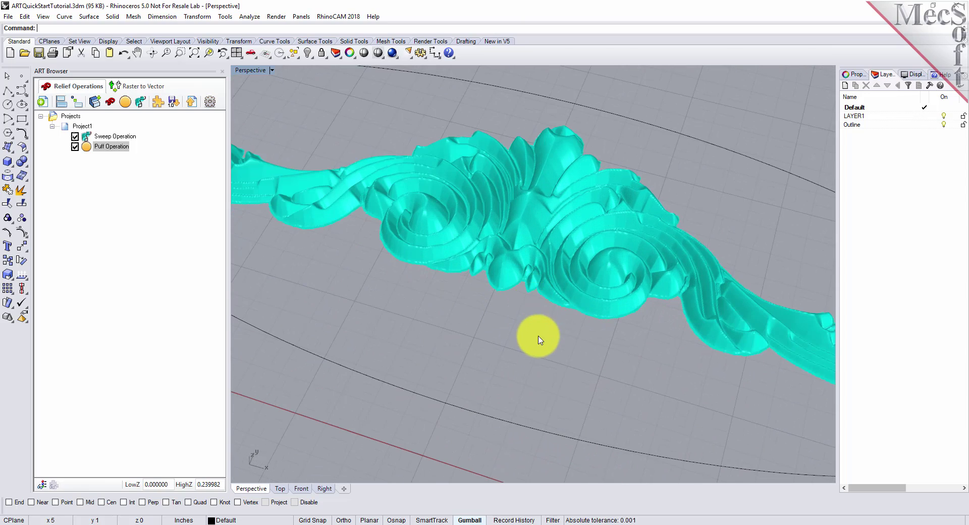
{"action": "mouse_move", "coordinate": [539, 339]}
{"action": "right_mouse_down"}
{"action": "mouse_move", "coordinate": [544, 299]}
{"action": "mouse_move", "coordinate": [477, 335]}
{"action": "mouse_move", "coordinate": [547, 308]}
{"action": "mouse_move", "coordinate": [529, 307]}
{"action": "right_mouse_up"}
{"action": "scroll", "coordinate": [540, 308], "scroll_direction": "down", "scroll_amount": 2}
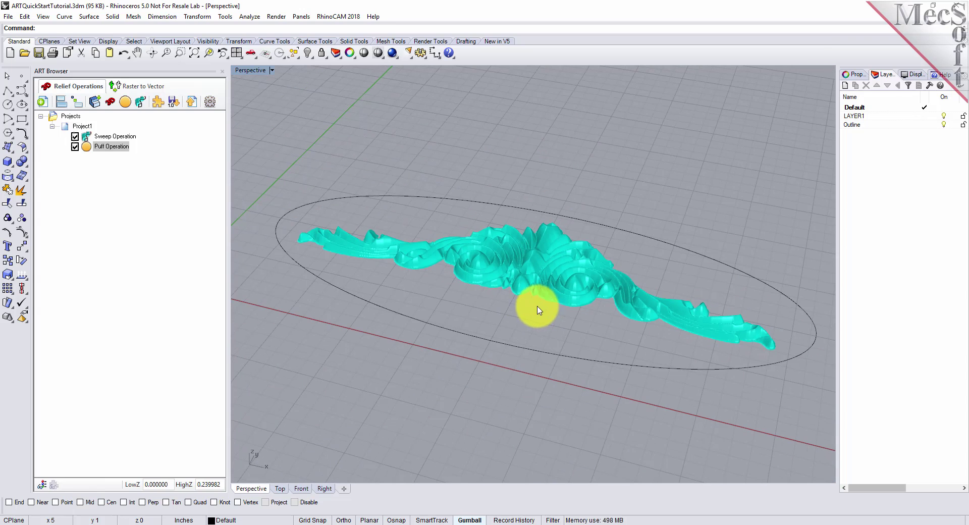
{"action": "scroll", "coordinate": [541, 308], "scroll_direction": "down", "scroll_amount": 1}
{"action": "left_click", "coordinate": [88, 148]}
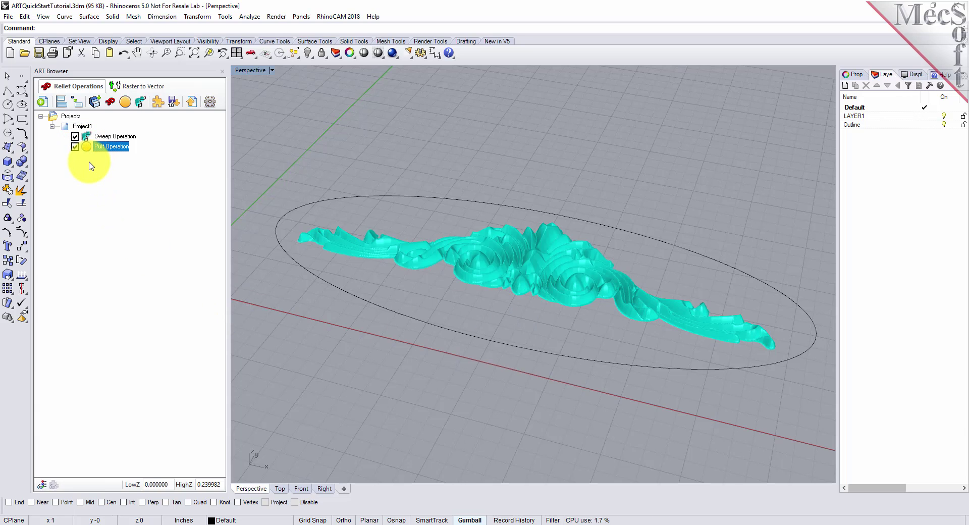
- Start a new 3D relief loaded with the Texture.jpg diamond-plate image
{"action": "left_click", "coordinate": [112, 108]}
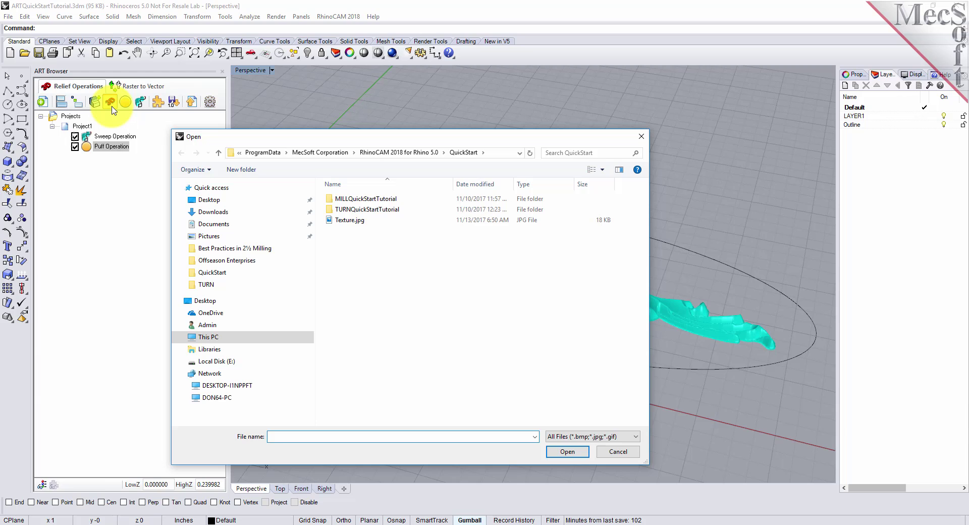
{"action": "left_click", "coordinate": [352, 223]}
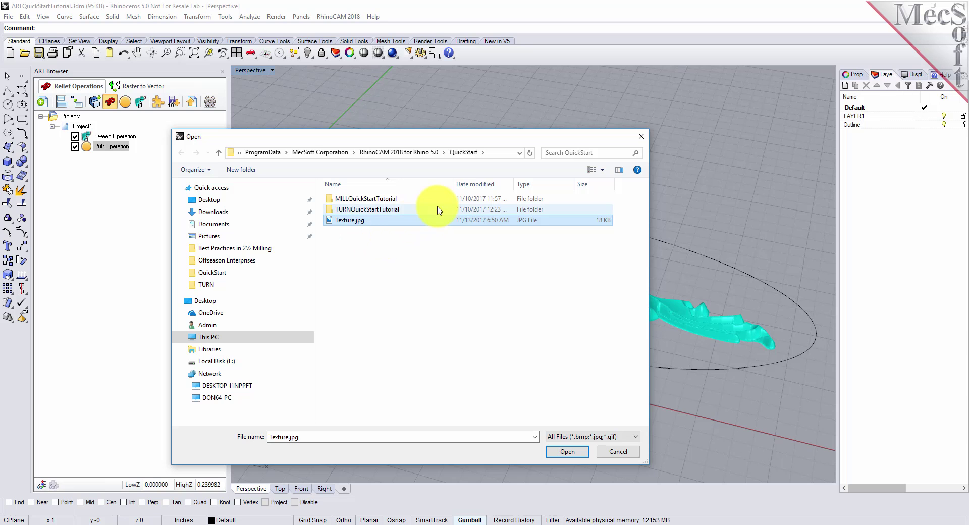
{"action": "left_click", "coordinate": [559, 451]}
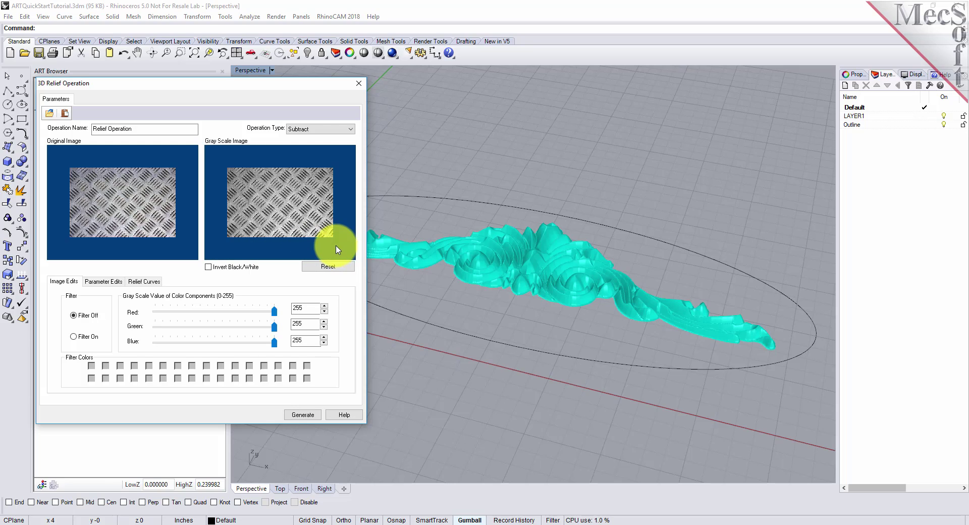
- Switch the relief to Add, invert black/white, and leave the colour filter off
{"action": "left_click", "coordinate": [317, 129]}
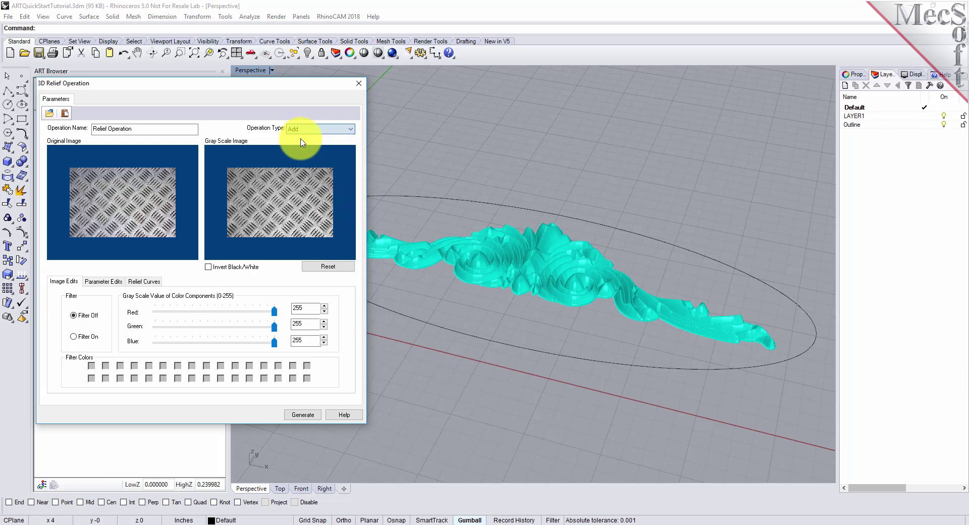
{"action": "left_click", "coordinate": [208, 267]}
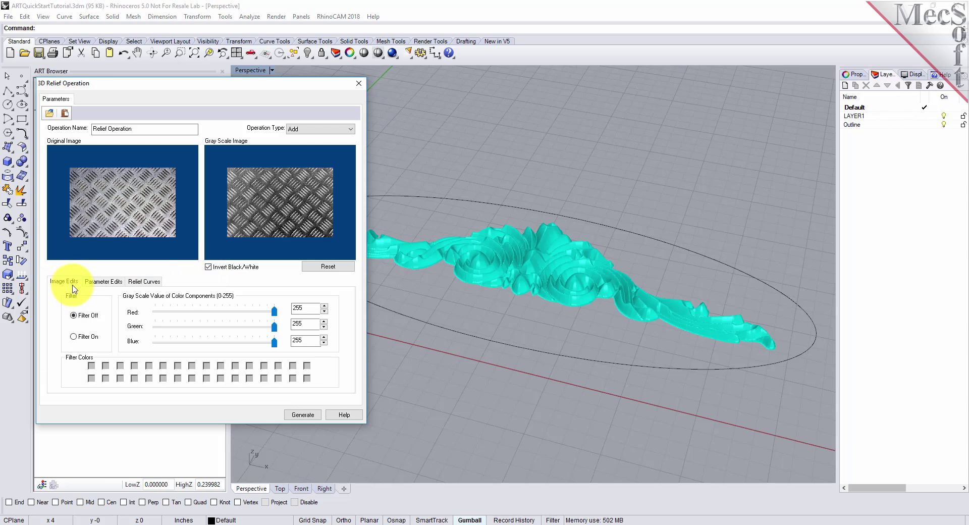
{"action": "left_click", "coordinate": [74, 336]}
{"action": "left_click", "coordinate": [74, 316]}
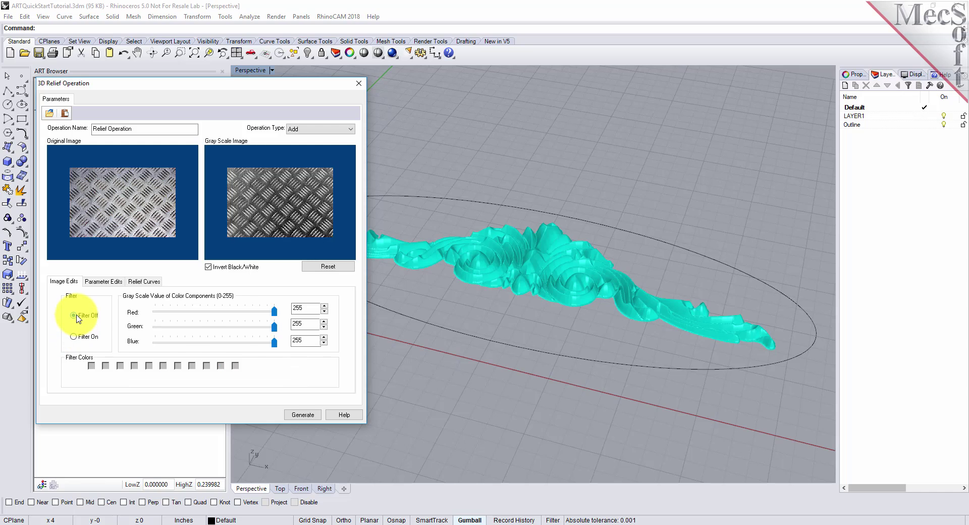
- Drop image size and aspect lock, then size the relief 10 wide by 4 high
{"action": "left_click", "coordinate": [110, 284]}
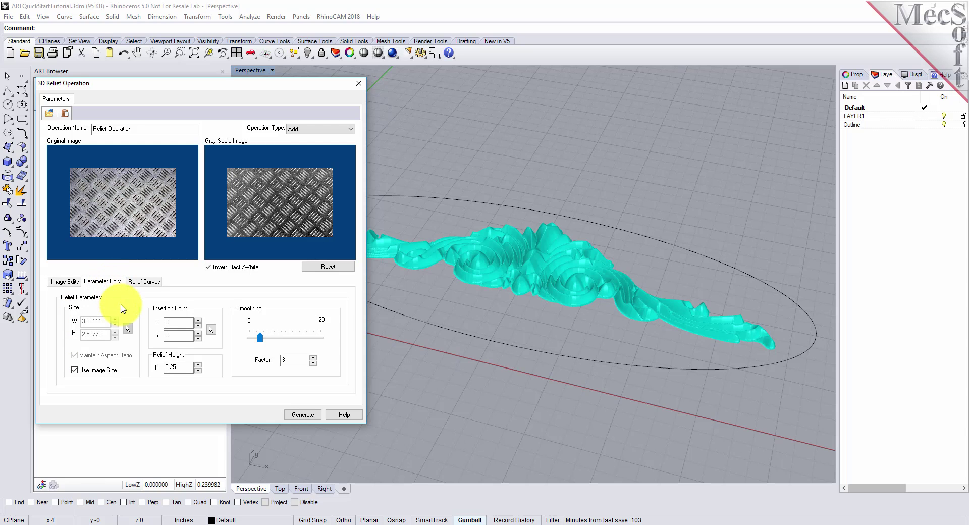
{"action": "left_click", "coordinate": [75, 372]}
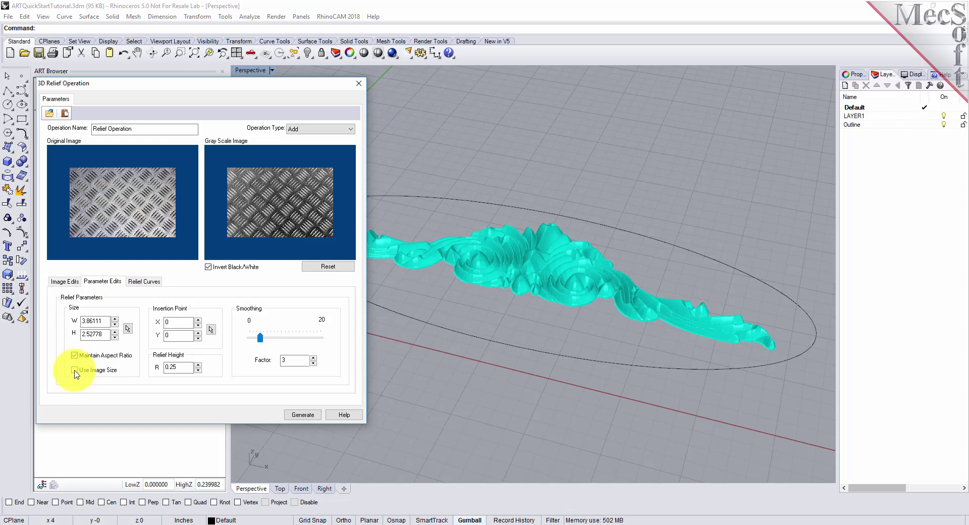
{"action": "left_click", "coordinate": [75, 356]}
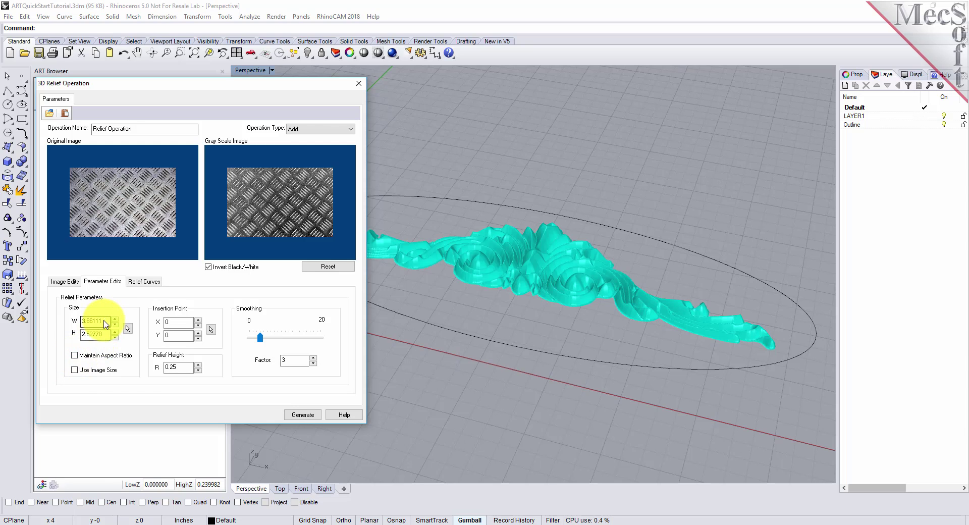
{"action": "left_click_drag", "start_coordinate": [94, 321], "coordinate": [72, 324]}
{"action": "type", "text": "10"}
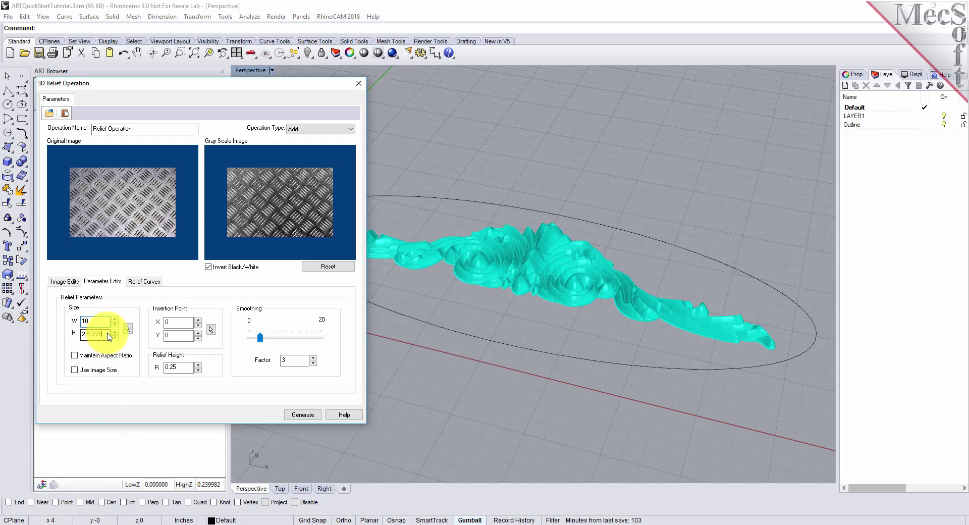
{"action": "left_click_drag", "start_coordinate": [97, 333], "coordinate": [77, 334]}
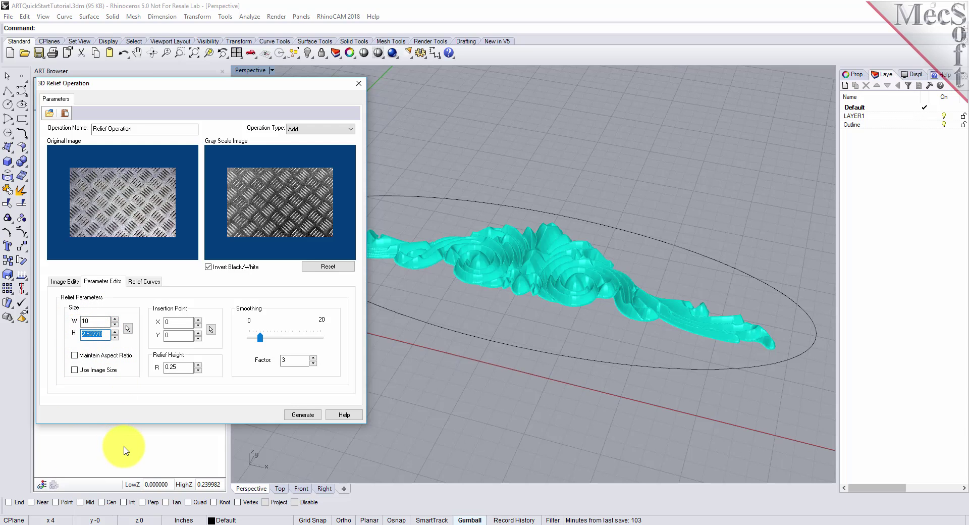
{"action": "type", "text": "4"}
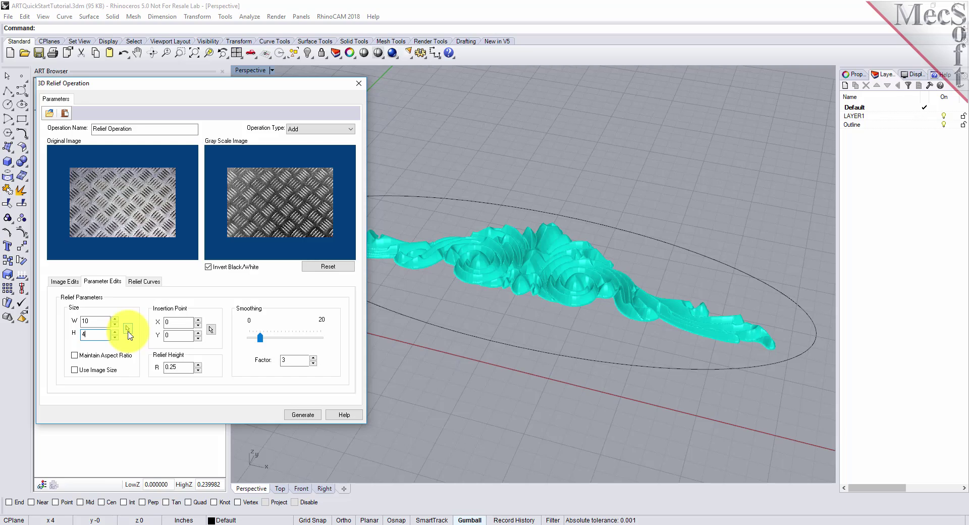
- Set the relief height to 0.025 and the smoothing factor to 12
{"action": "left_click", "coordinate": [176, 368]}
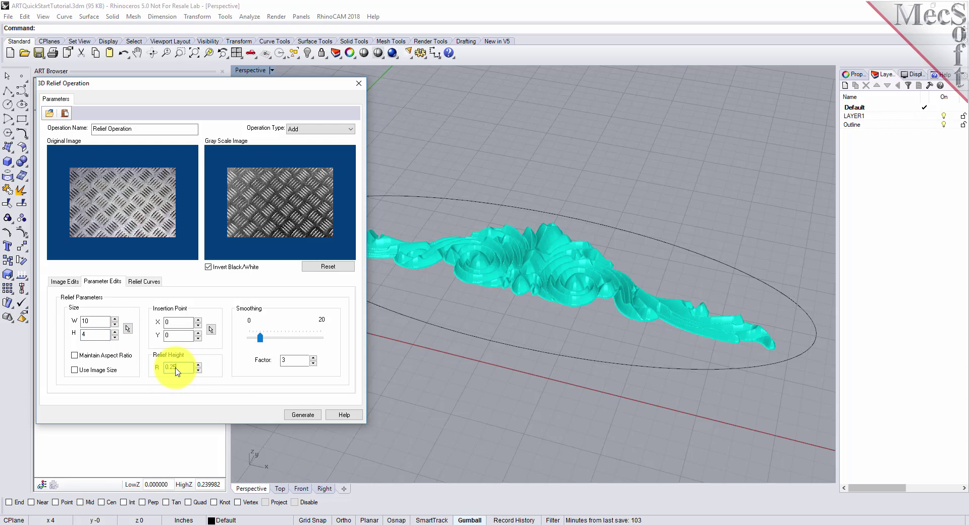
{"action": "key", "text": "BackSpace"}
{"action": "key", "text": "BackSpace"}
{"action": "key", "text": "BackSpace"}
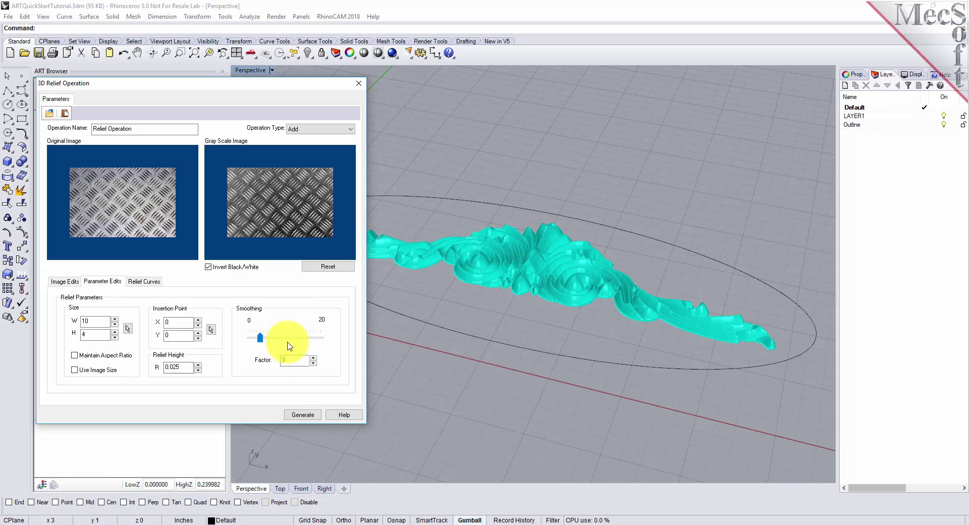
{"action": "double_click", "coordinate": [281, 360]}
{"action": "type", "text": "12"}
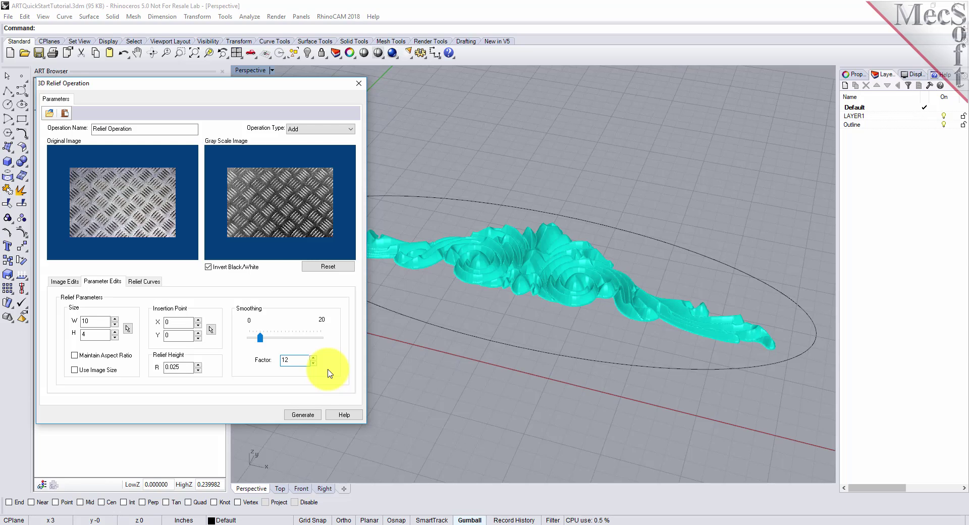
- Apply smoothing factor 12 and pick the outer ellipse as BorderCurve 1
{"action": "left_click", "coordinate": [310, 413]}
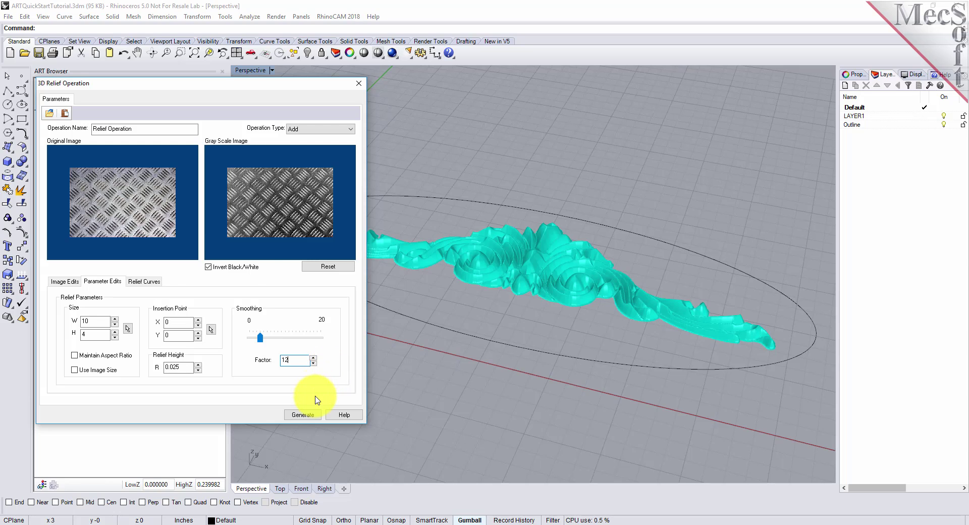
{"action": "left_click", "coordinate": [144, 281]}
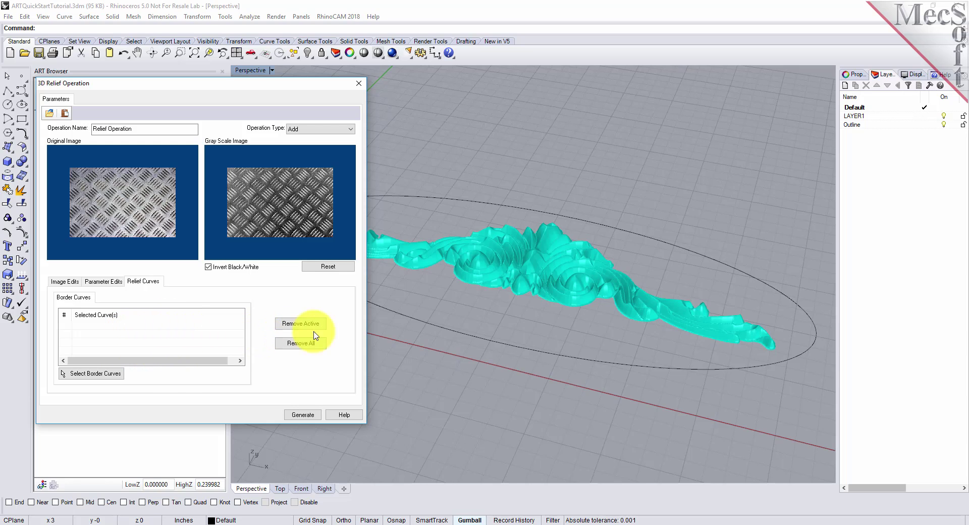
{"action": "left_click", "coordinate": [107, 380]}
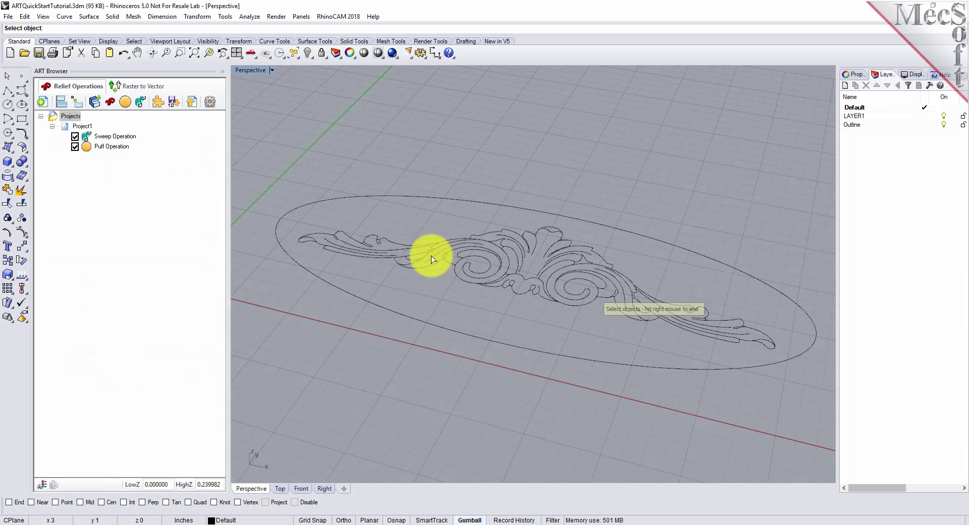
{"action": "left_click", "coordinate": [422, 198]}
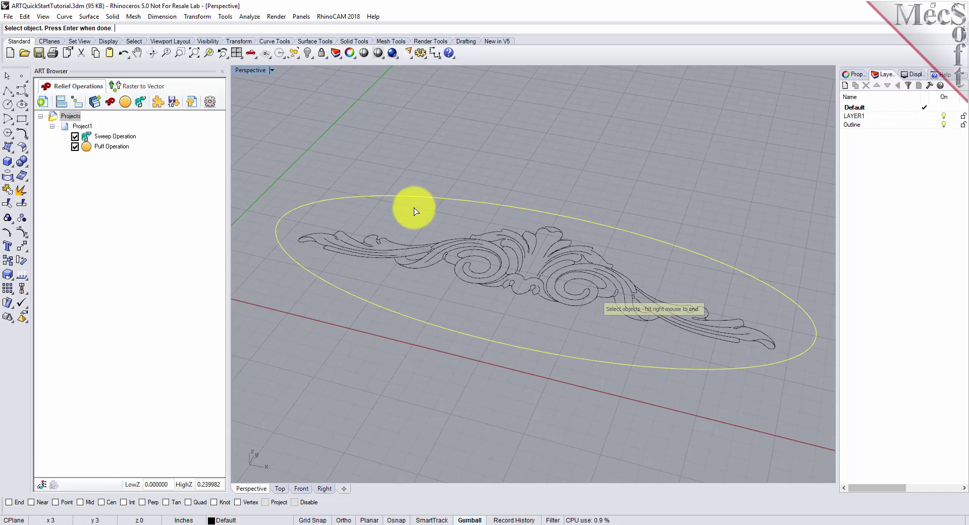
{"action": "right_click", "coordinate": [414, 207]}
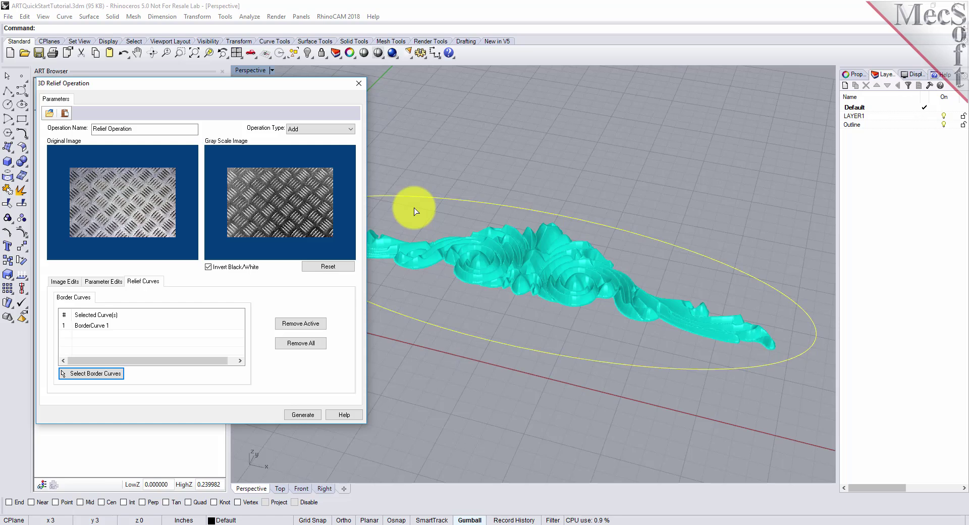
{"action": "left_click", "coordinate": [414, 209]}
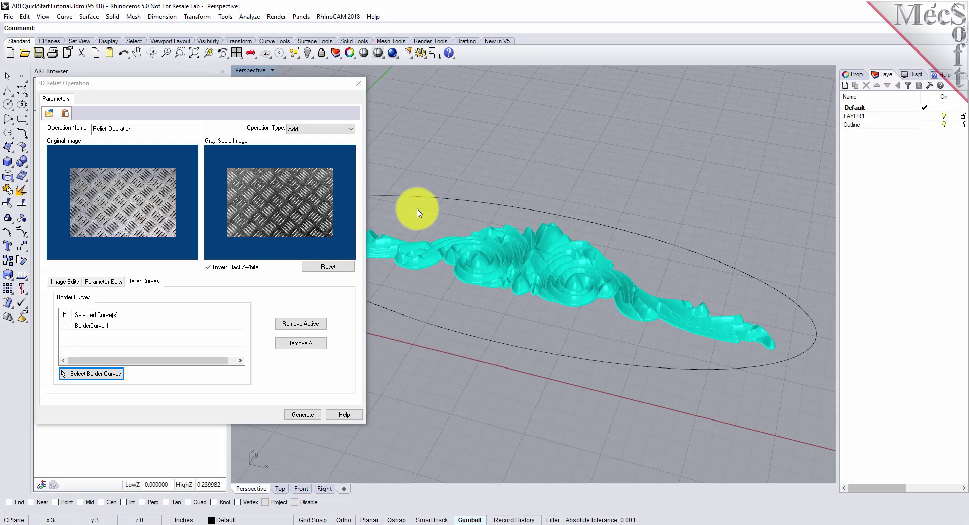
{"action": "left_click", "coordinate": [90, 325]}
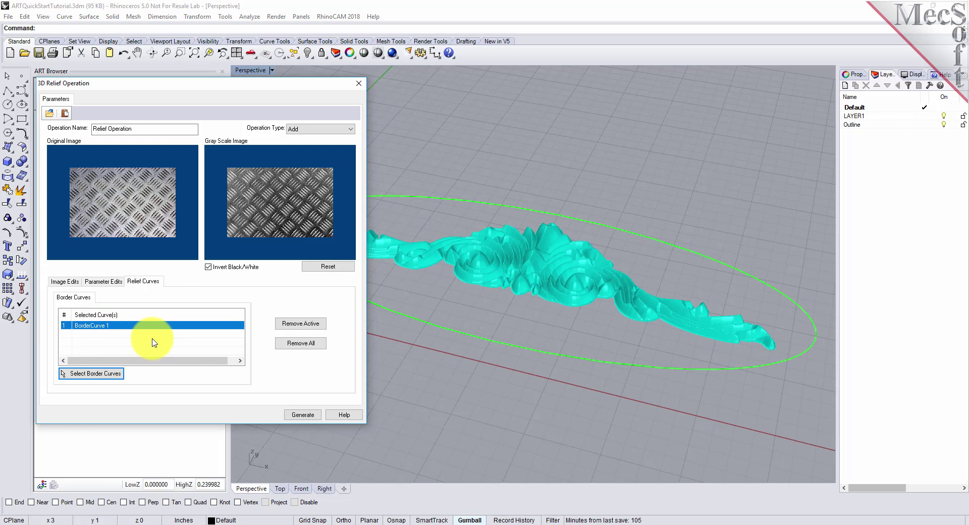
- Generate the diamond-plate relief and orbit to inspect the textured ellipse
{"action": "left_click", "coordinate": [301, 413]}
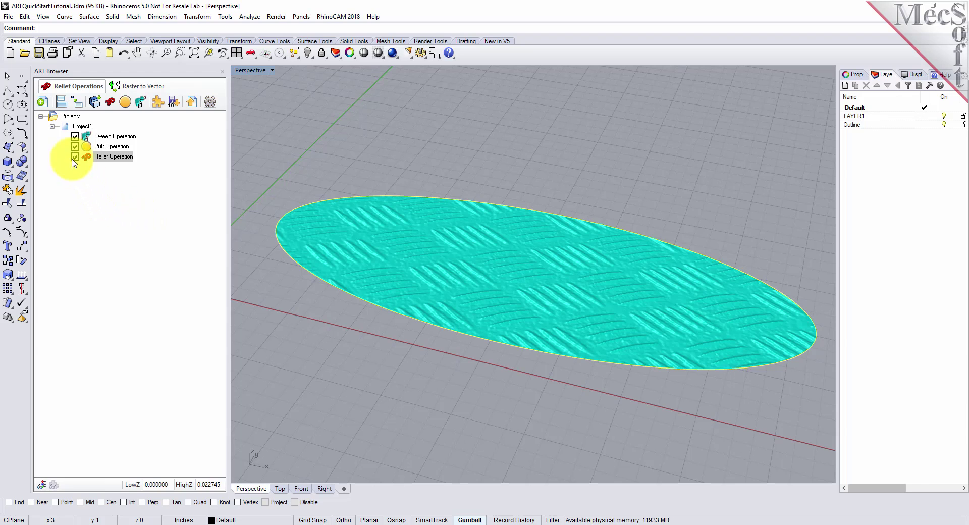
{"action": "left_click", "coordinate": [99, 157]}
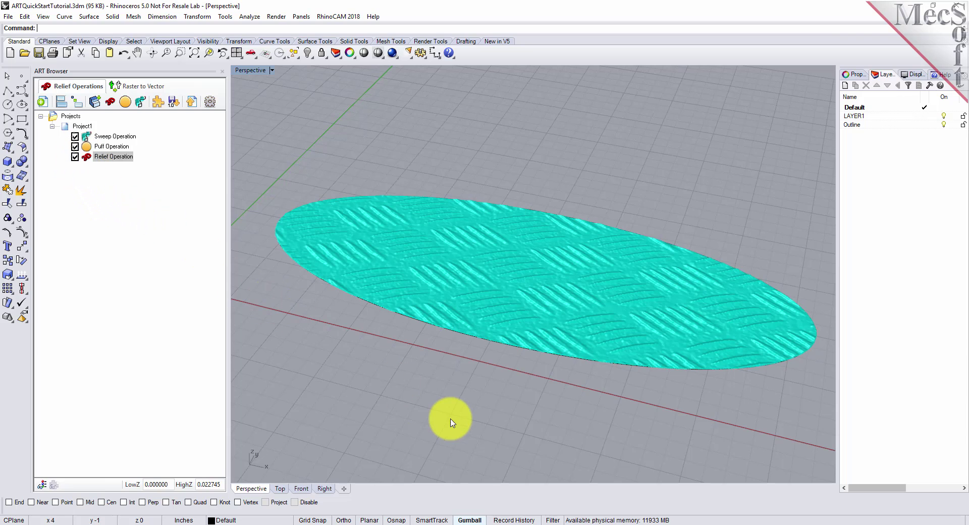
{"action": "mouse_move", "coordinate": [452, 421]}
{"action": "right_mouse_down"}
{"action": "mouse_move", "coordinate": [450, 261]}
{"action": "mouse_move", "coordinate": [442, 431]}
{"action": "right_mouse_up"}
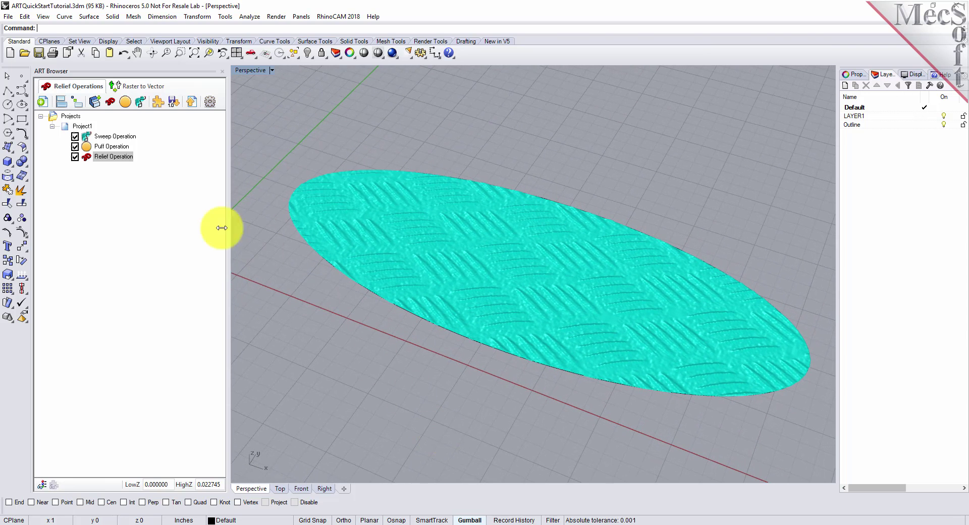
- Display the Sweep, Puff and Relief Operation results, then combined Project1
{"action": "left_click", "coordinate": [86, 139]}
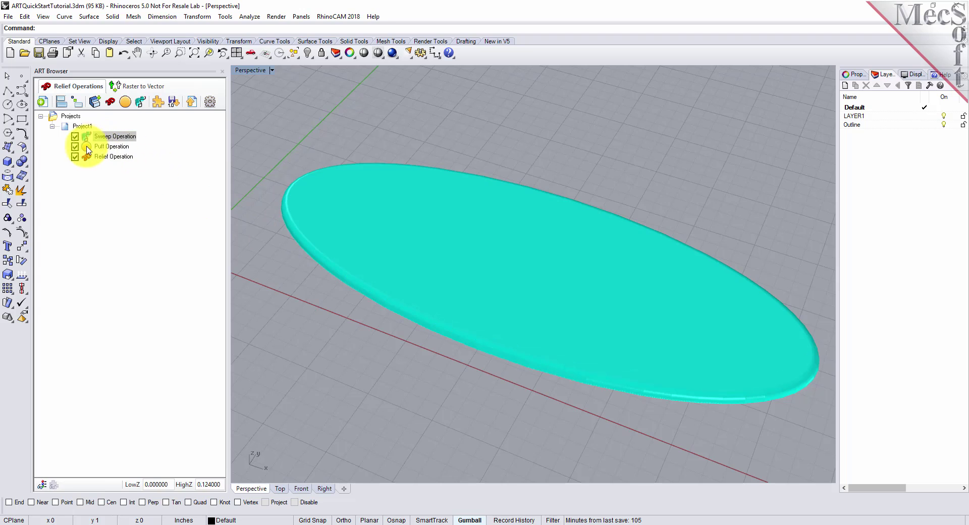
{"action": "left_click", "coordinate": [86, 147]}
{"action": "left_click", "coordinate": [86, 158]}
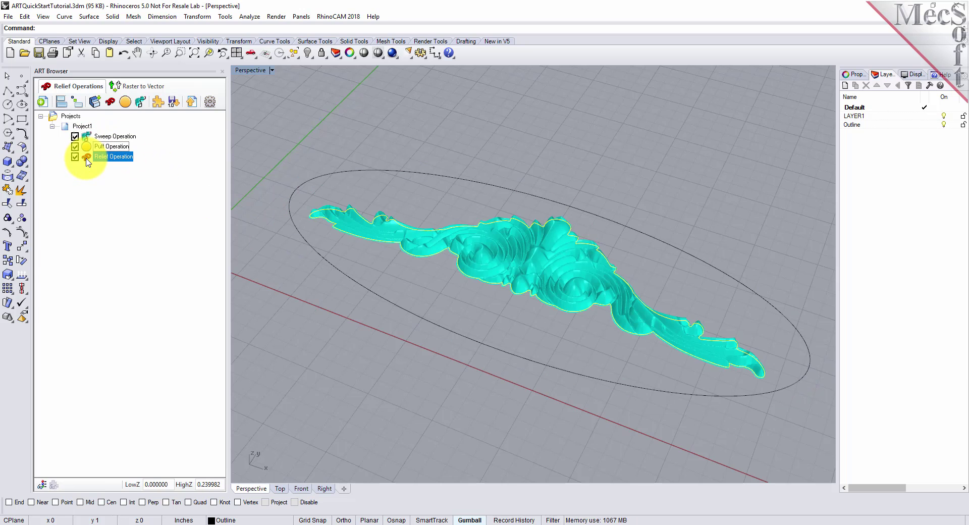
{"action": "left_click", "coordinate": [81, 126]}
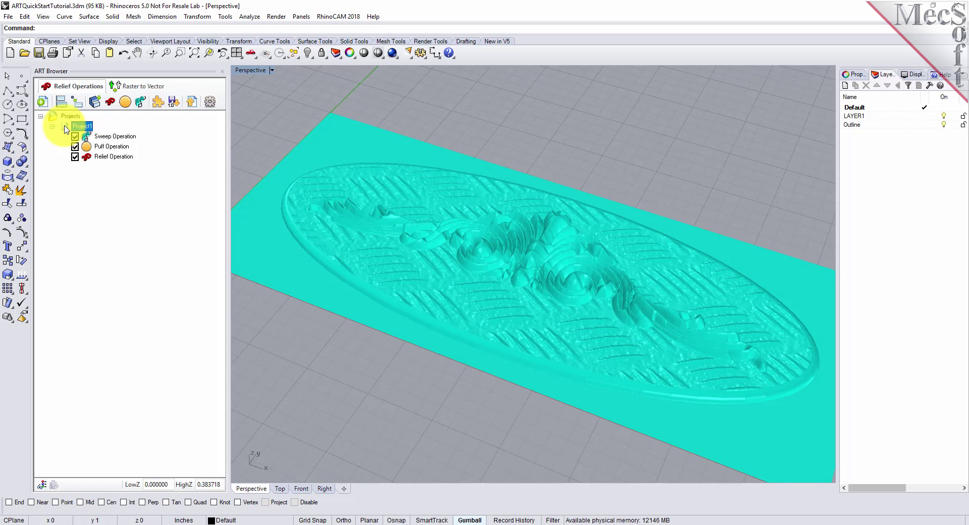
- Export the combined plaque relief as meshes and view it in shaded display
{"action": "mouse_move", "coordinate": [629, 298]}
{"action": "right_mouse_down"}
{"action": "mouse_move", "coordinate": [551, 318]}
{"action": "mouse_move", "coordinate": [575, 254]}
{"action": "mouse_move", "coordinate": [621, 216]}
{"action": "mouse_move", "coordinate": [612, 156]}
{"action": "mouse_move", "coordinate": [628, 312]}
{"action": "right_mouse_up"}
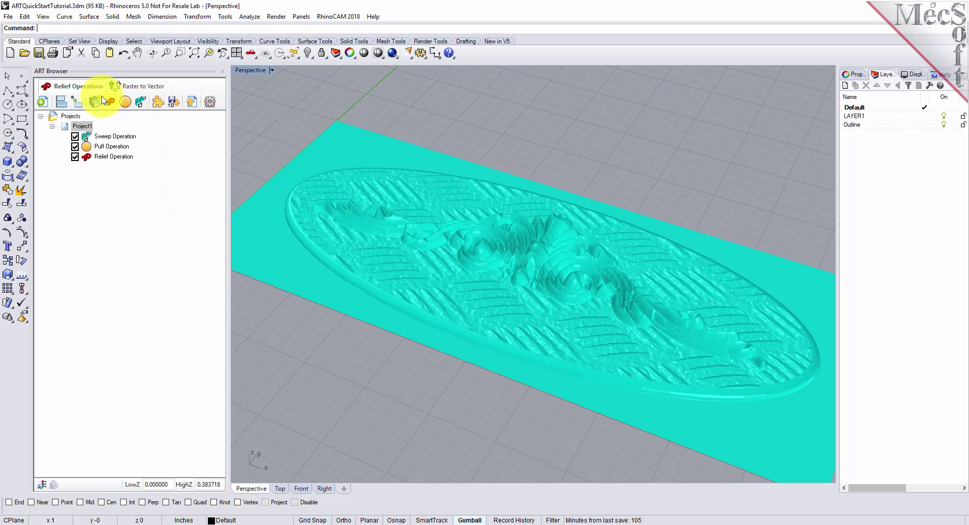
{"action": "left_click", "coordinate": [198, 109]}
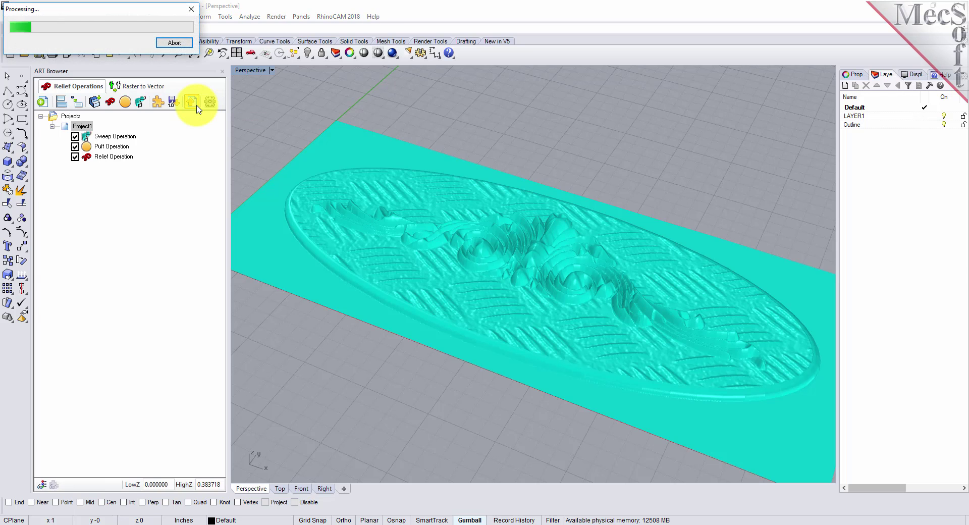
{"action": "left_click", "coordinate": [363, 53]}
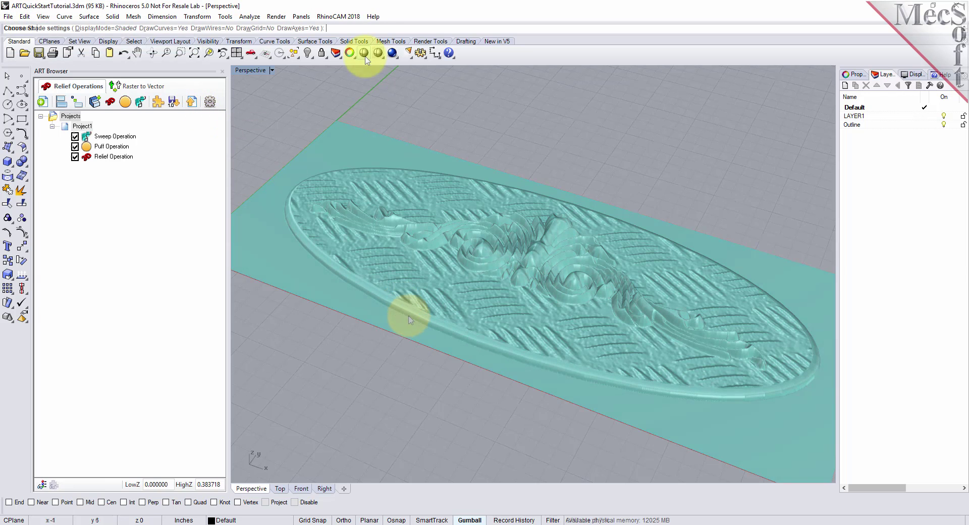